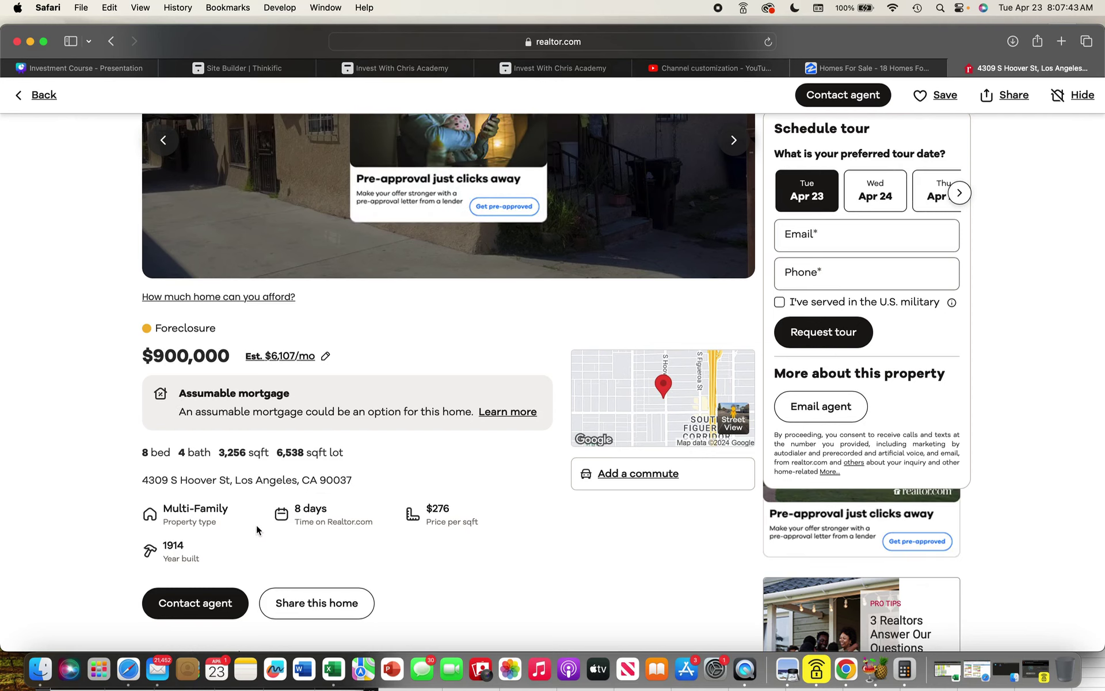
# - Expand the property details of the 8-bed multi-family foreclosure listing to read its description
pyautogui.scroll(-5, 257, 524)
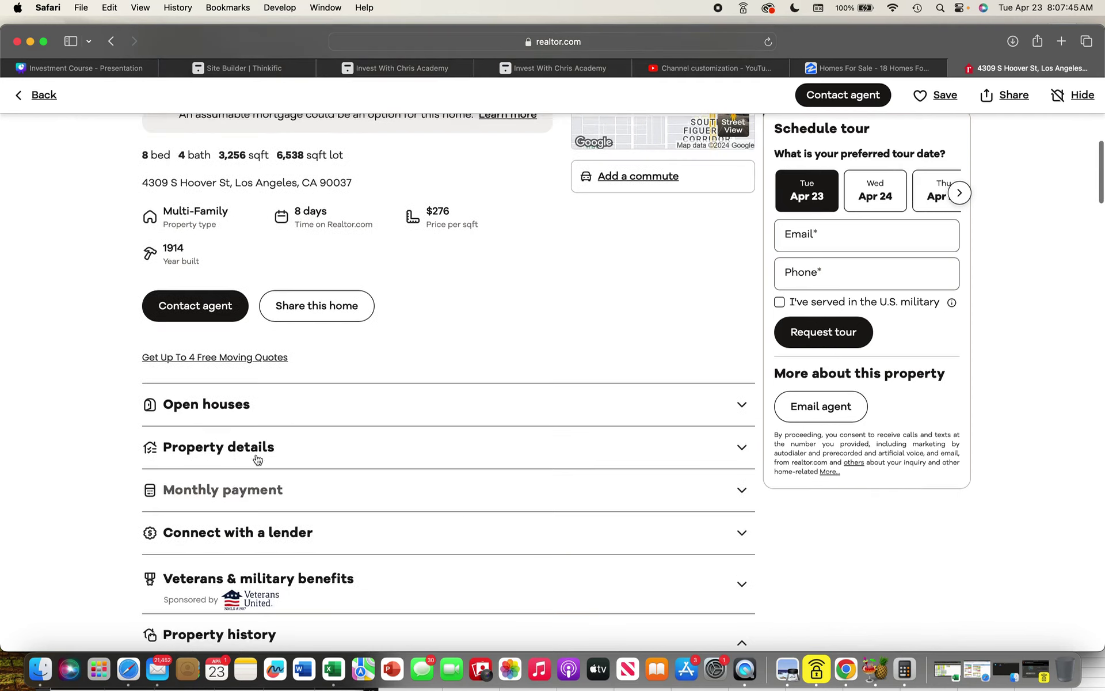
pyautogui.click(262, 445)
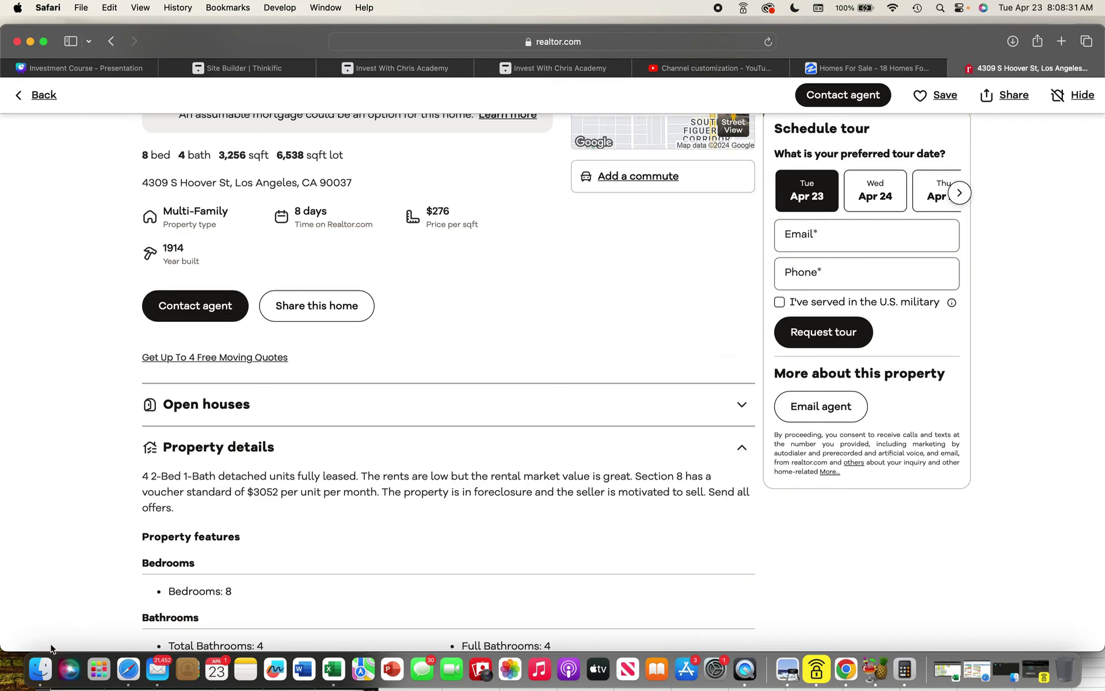
# - Open Rental Calculator.xlsx from the calculators folder in Documents
pyautogui.click(38, 658)
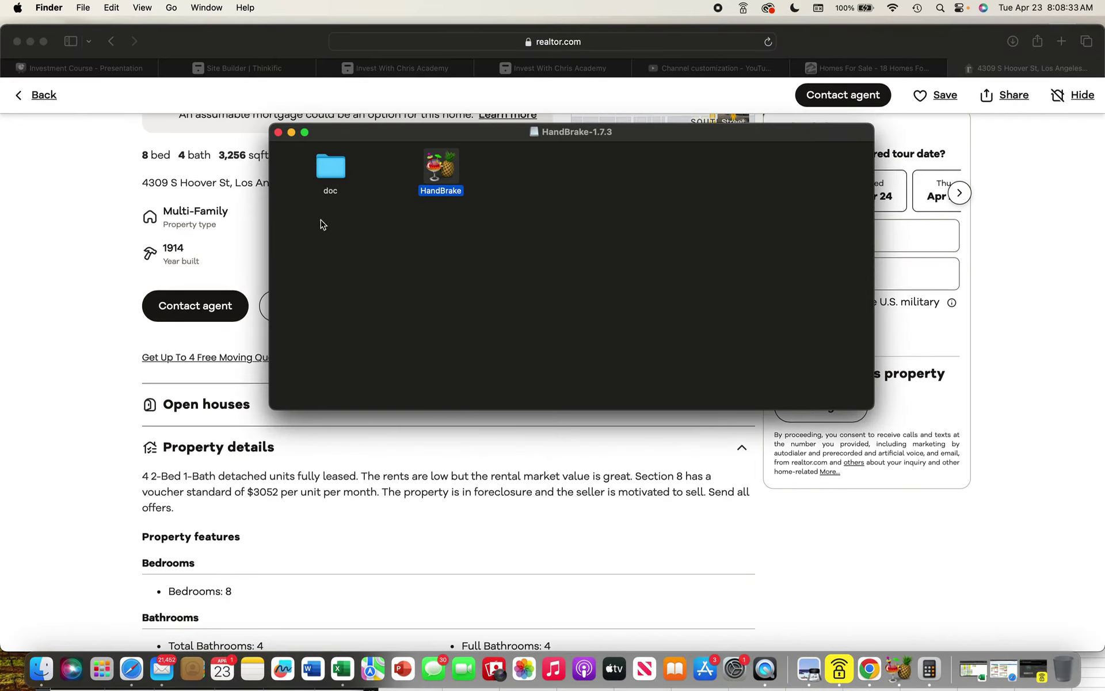
pyautogui.click(364, 245)
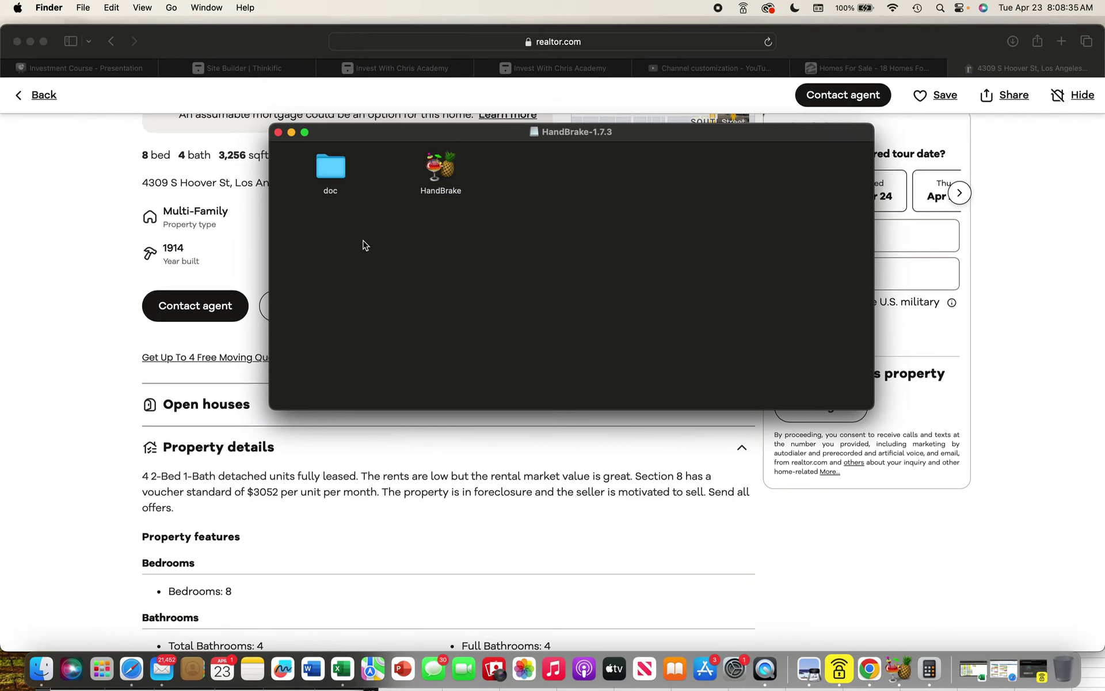
pyautogui.press('super+n')
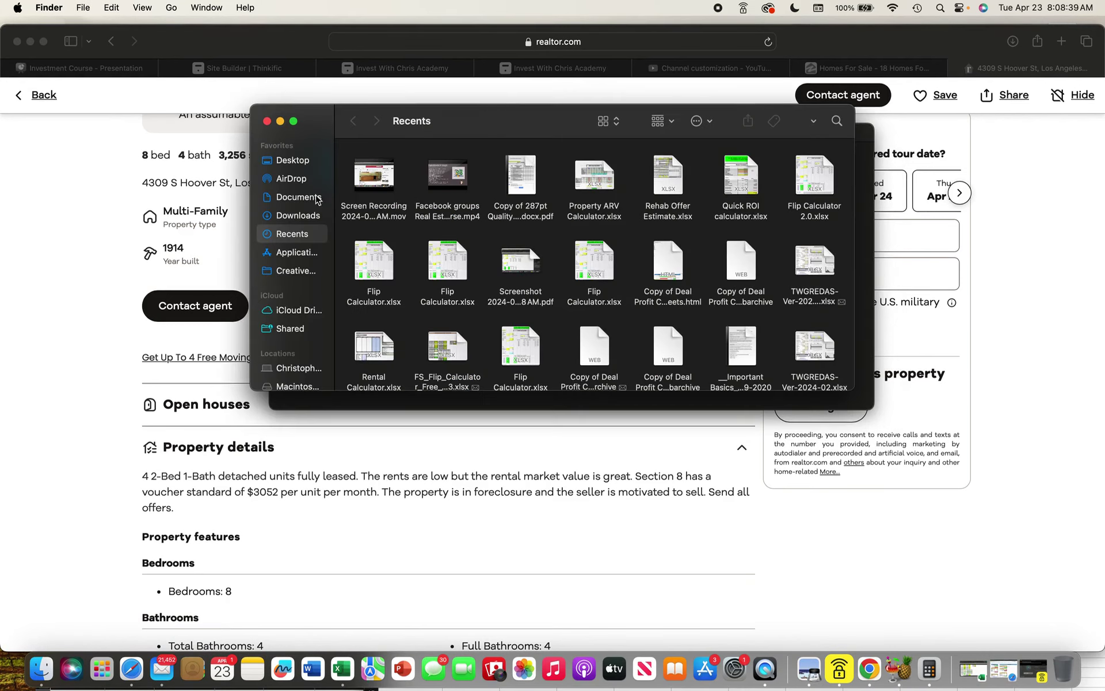
pyautogui.click(300, 197)
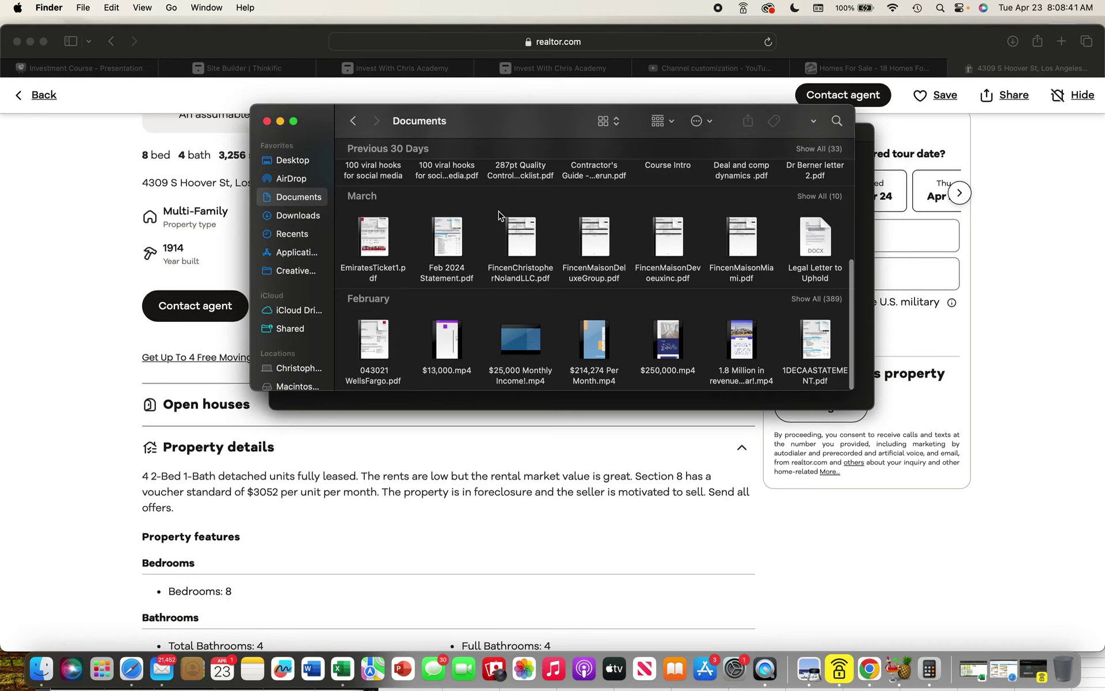
pyautogui.scroll(5, 501, 140)
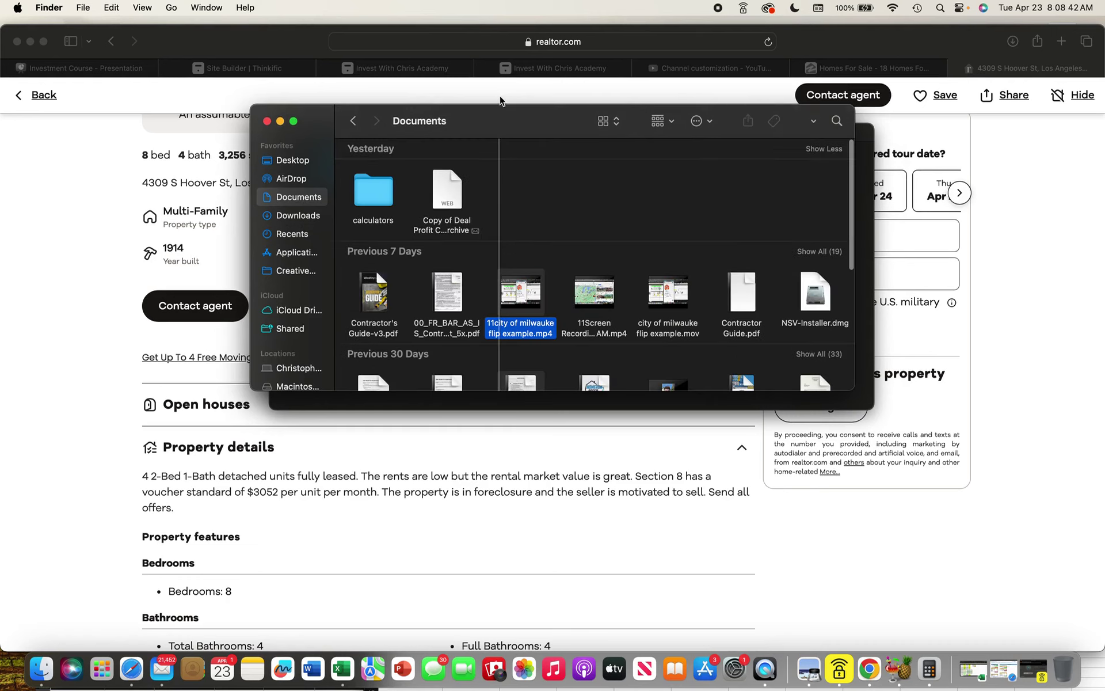
pyautogui.doubleClick(384, 191)
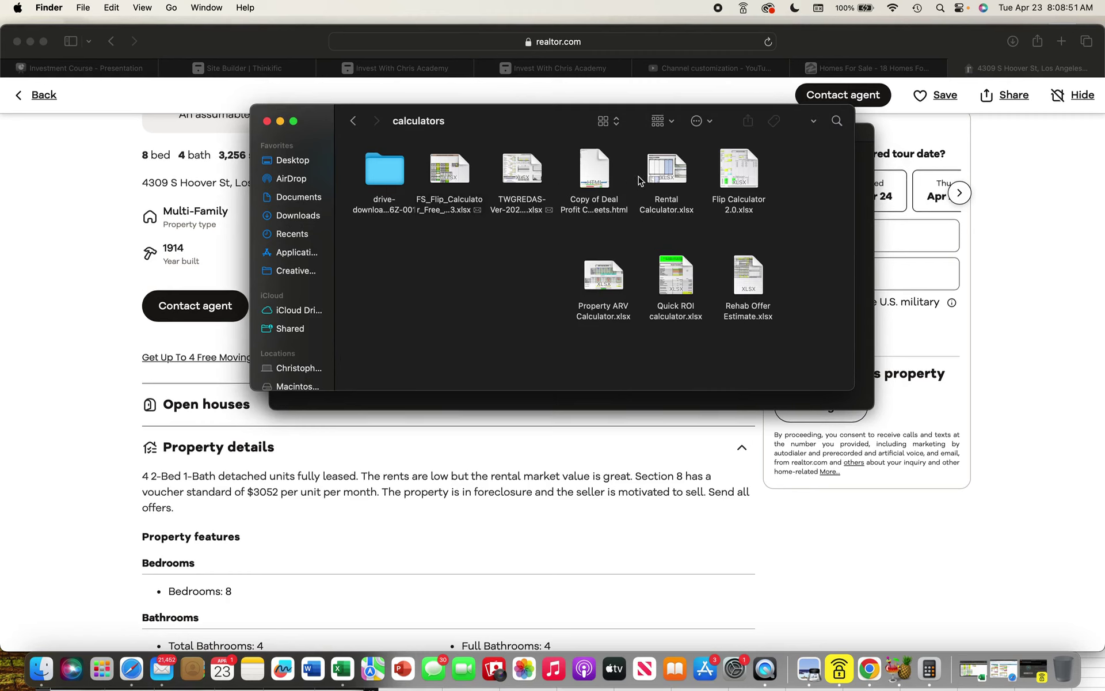
pyautogui.doubleClick(661, 172)
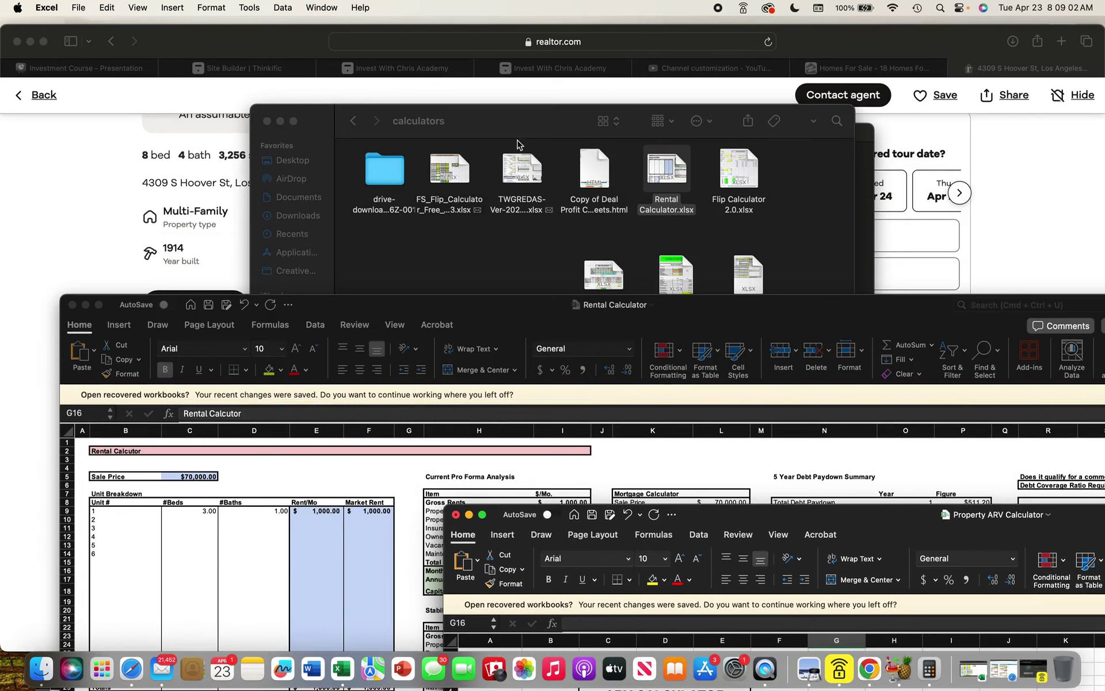
# - Minimize the calculators folder window and the HandBrake-1.7.3 window to uncover the rental workbook
pyautogui.click(517, 130)
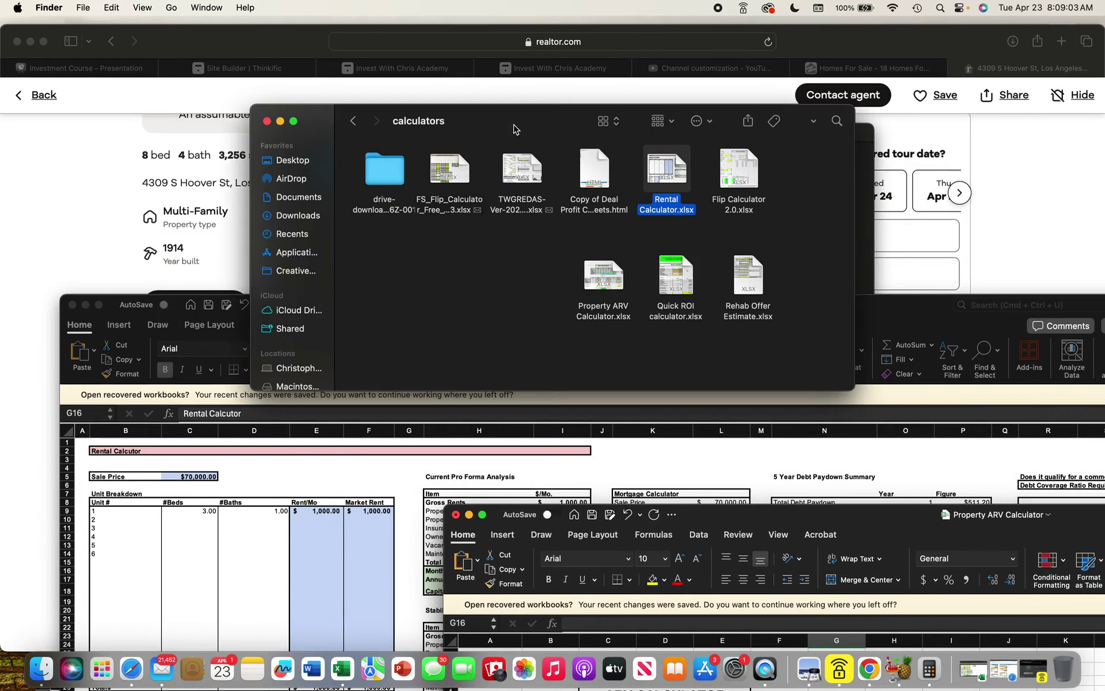
pyautogui.click(281, 121)
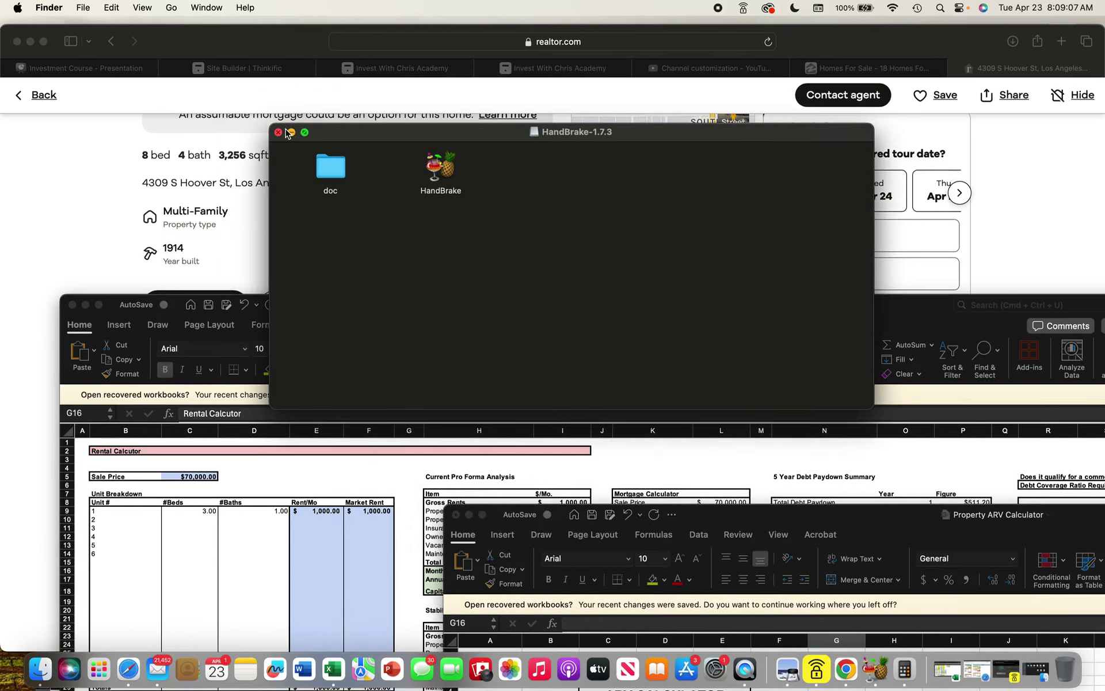
pyautogui.click(292, 132)
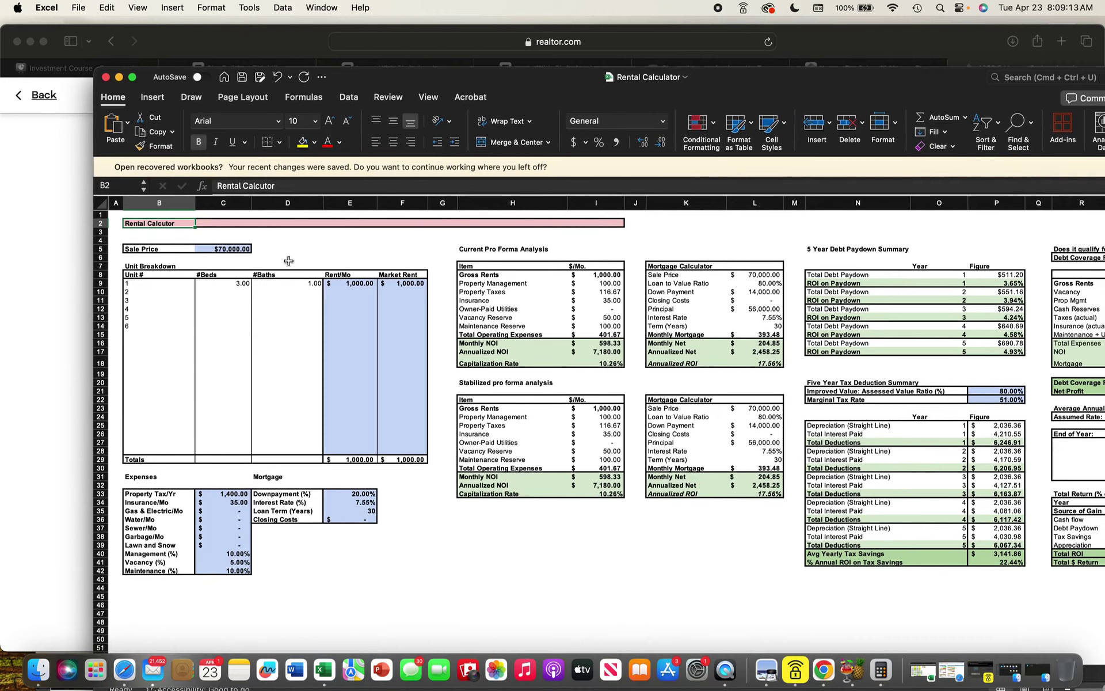
# - Set the Sale Price in the rental calculator to $800,000
pyautogui.click(244, 248)
pyautogui.doubleClick(245, 247)
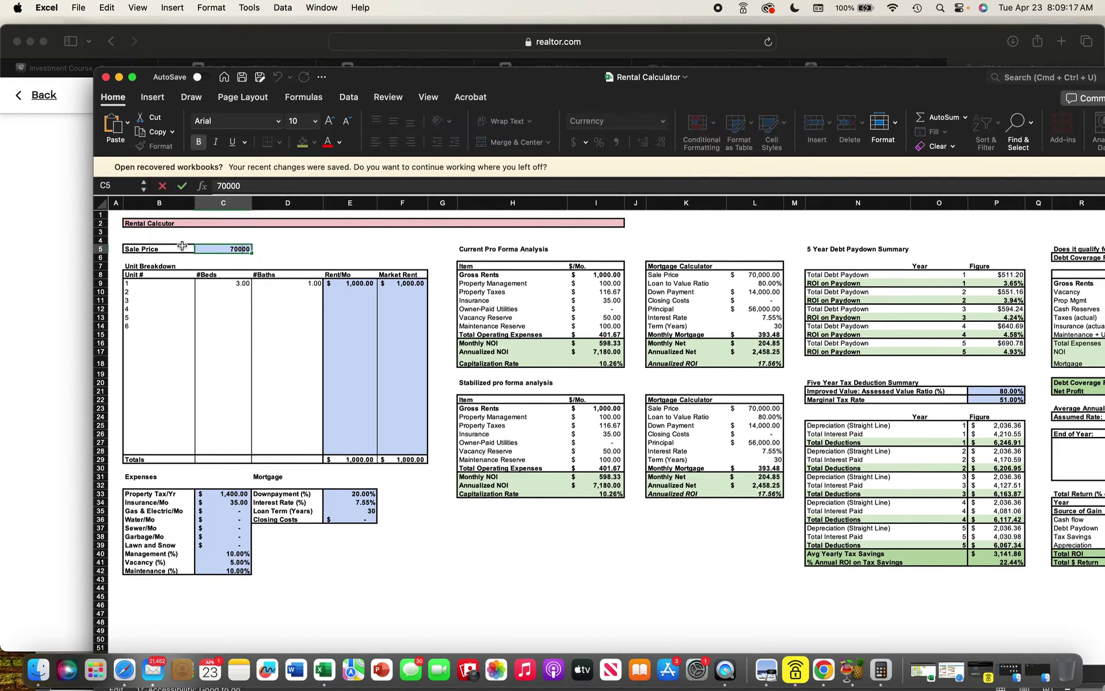
pyautogui.press('BackSpace')
pyautogui.press('BackSpace')
pyautogui.press('BackSpace')
pyautogui.press('BackSpace')
pyautogui.write('80000')
pyautogui.click(307, 249)
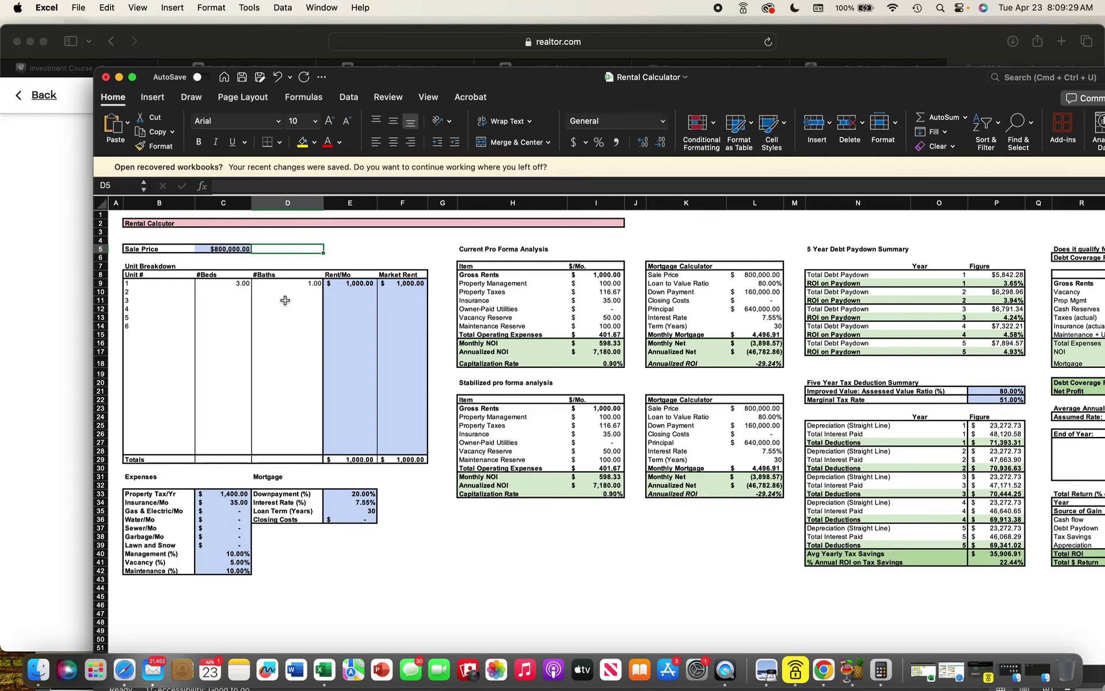
# - Enter 2 beds for each of units 1 to 4 in the Unit Breakdown
pyautogui.click(241, 286)
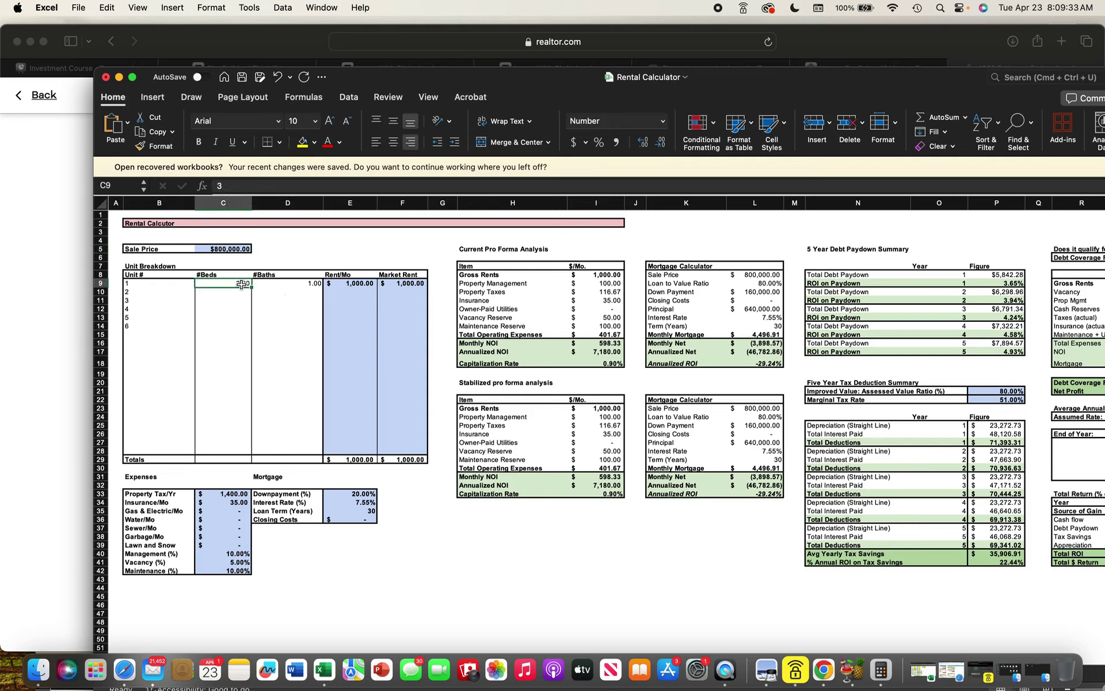
pyautogui.write('2')
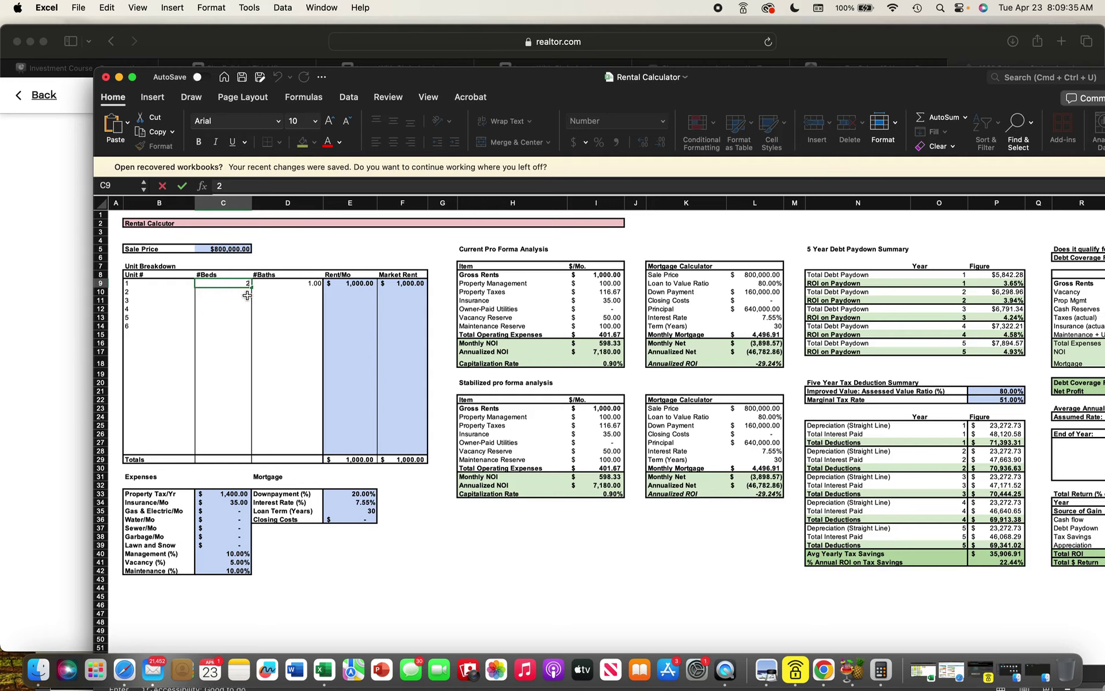
pyautogui.press('Return')
pyautogui.write('2')
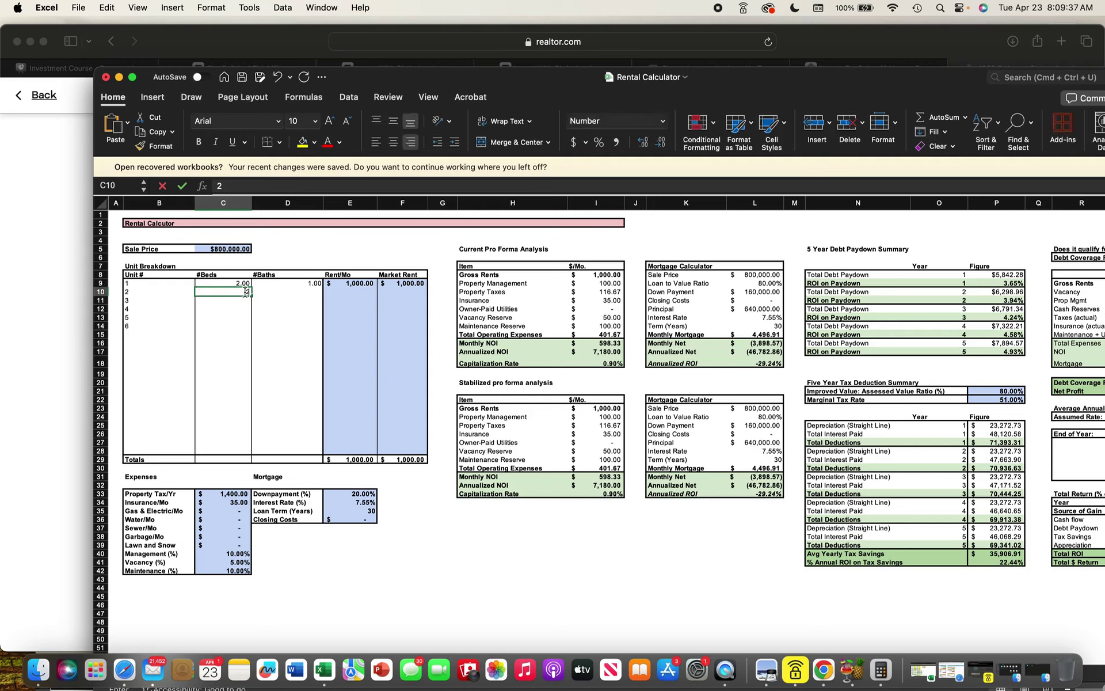
pyautogui.press('Return')
pyautogui.write('2')
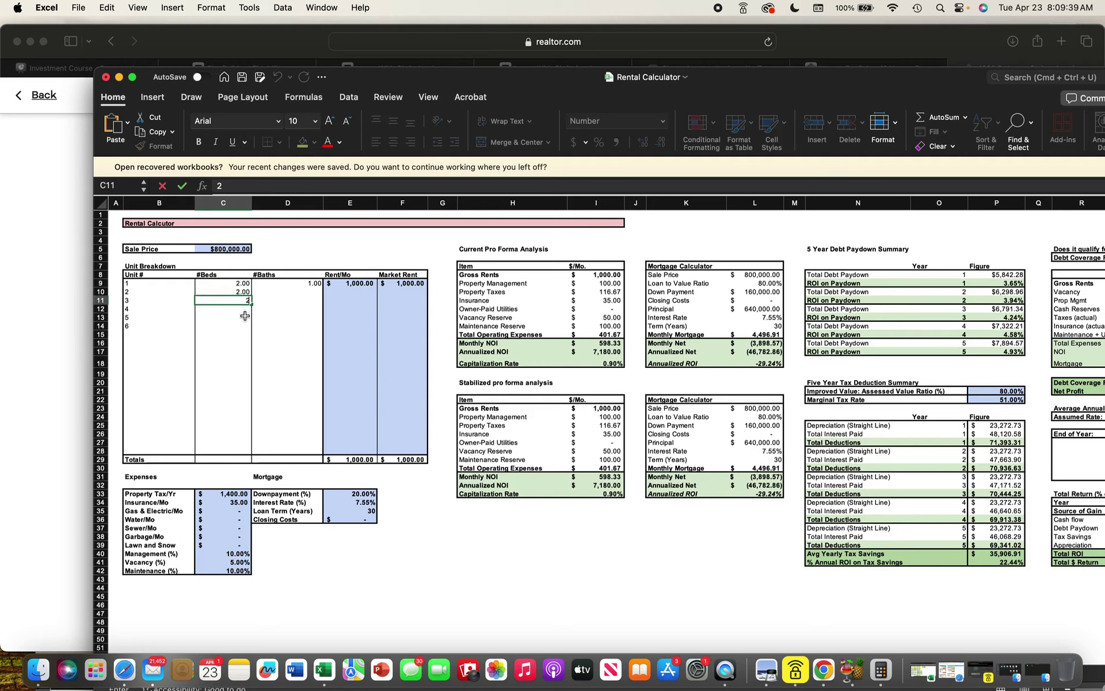
pyautogui.press('Return')
pyautogui.write('2')
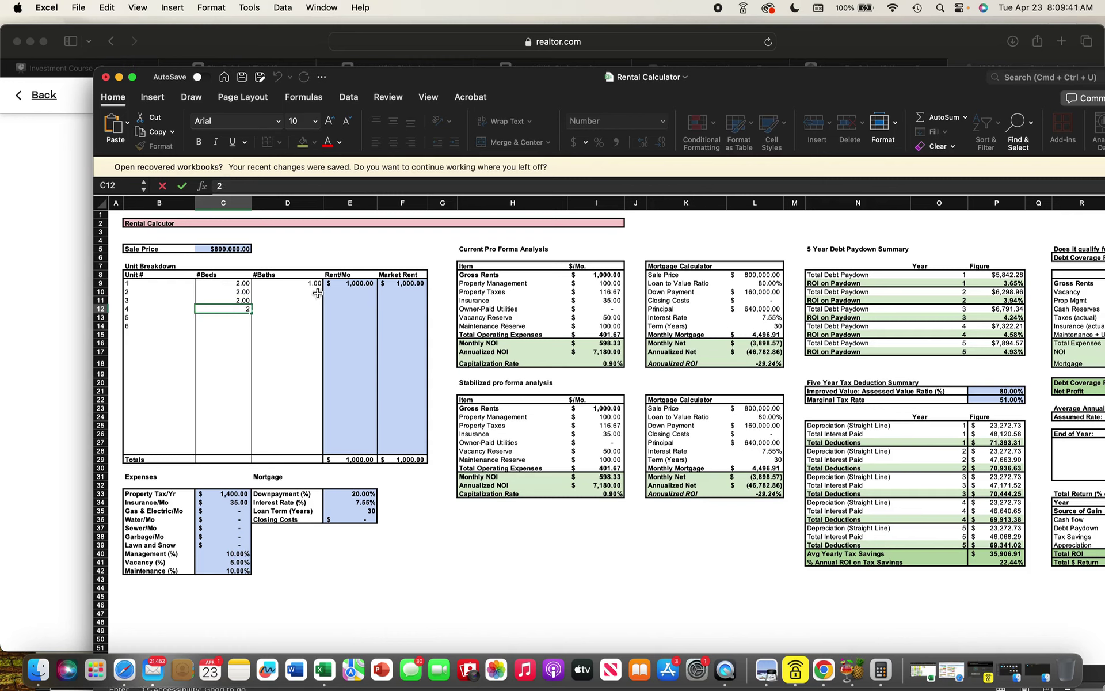
# - Enter 1 bath for each of units 2, 3 and 4 in the Unit Breakdown
pyautogui.click(317, 292)
pyautogui.write('1')
pyautogui.click(316, 300)
pyautogui.write('1')
pyautogui.click(317, 309)
pyautogui.write('1')
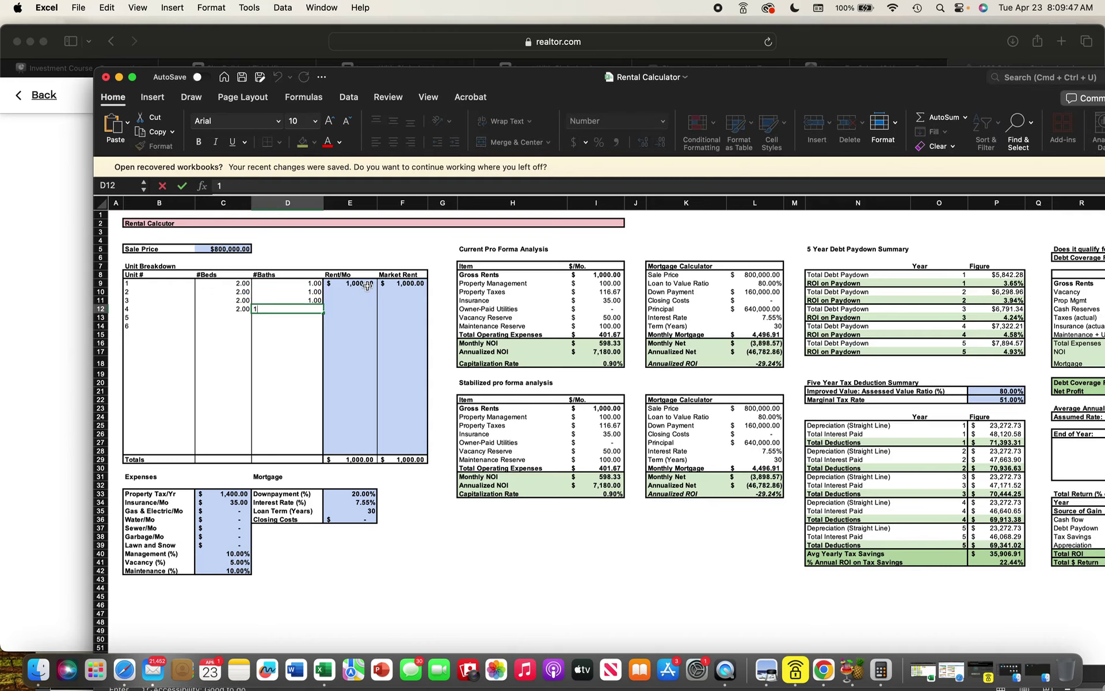
# - Check the listing's property details for the Section 8 rent per unit and return to the Rental Calculator workbook
pyautogui.click(367, 284)
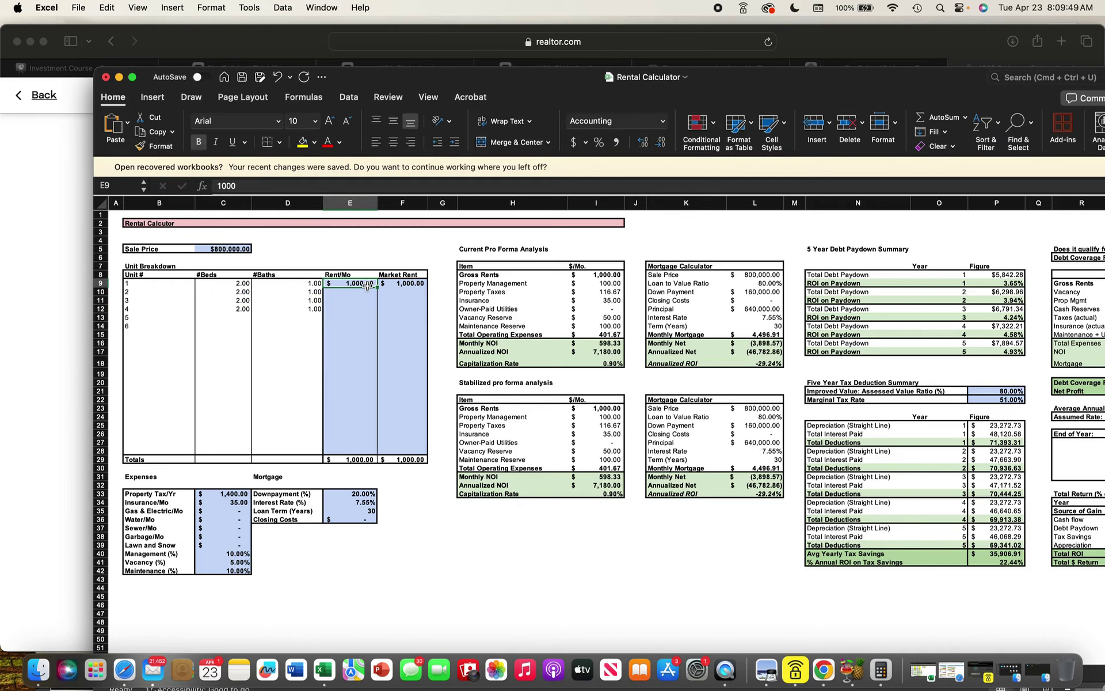
pyautogui.click(55, 327)
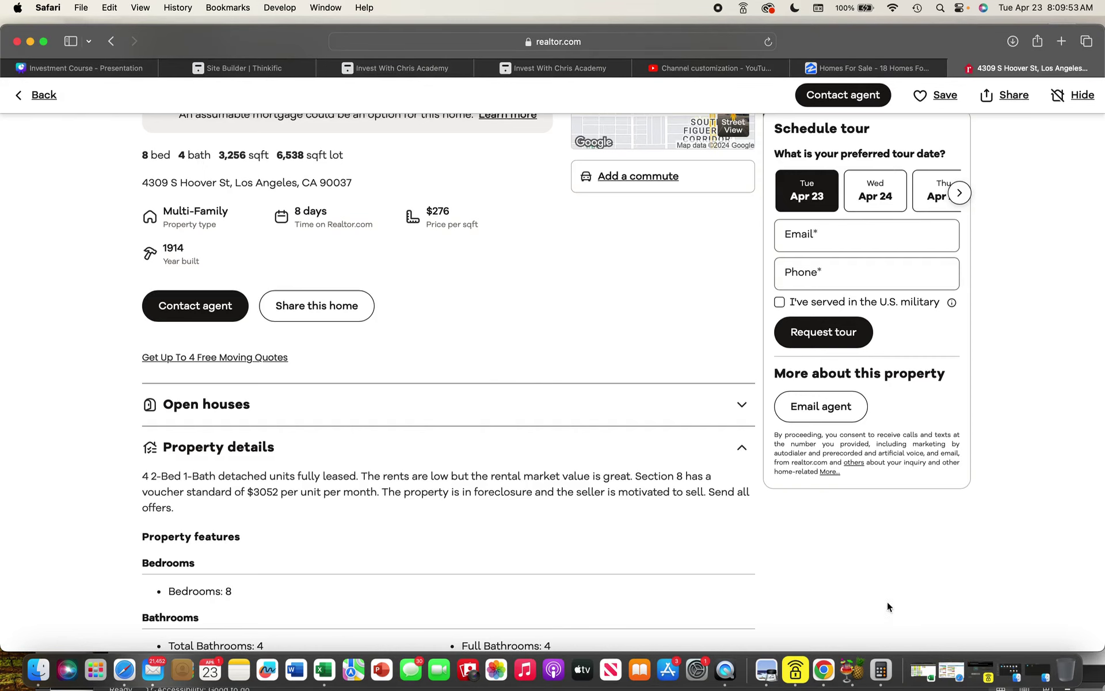
pyautogui.press('F11')
pyautogui.click(1015, 19)
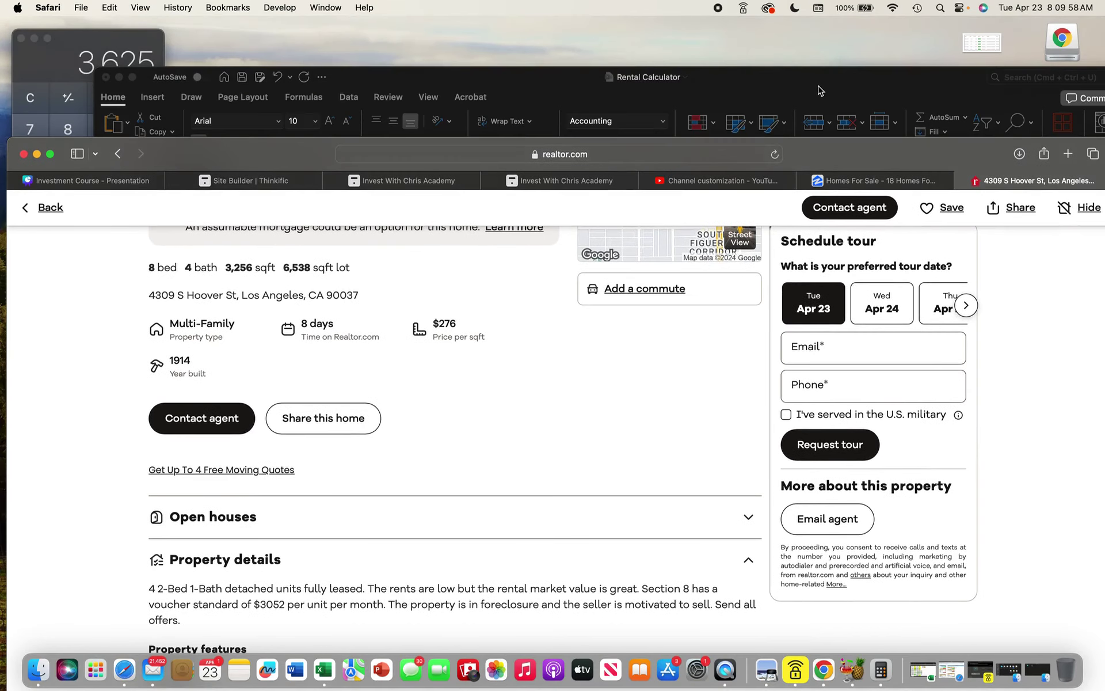
pyautogui.moveTo(820, 91); pyautogui.dragTo(815, 57)
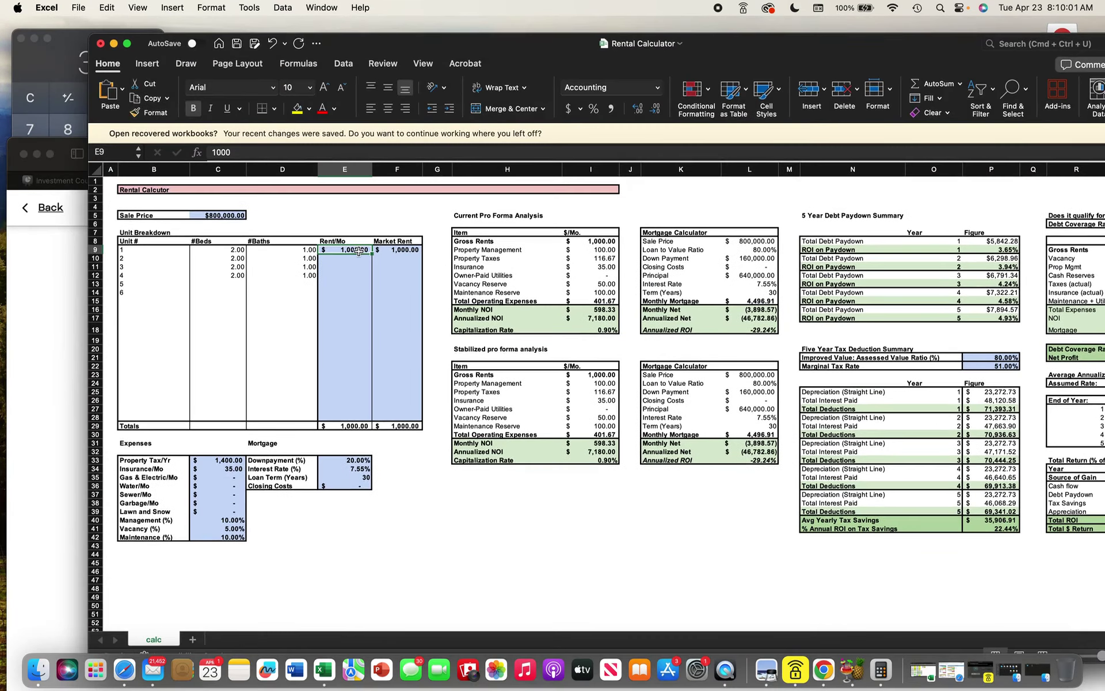
# - Set both the monthly rent and the market rent of units 1 and 2 to 3052
pyautogui.write('3')
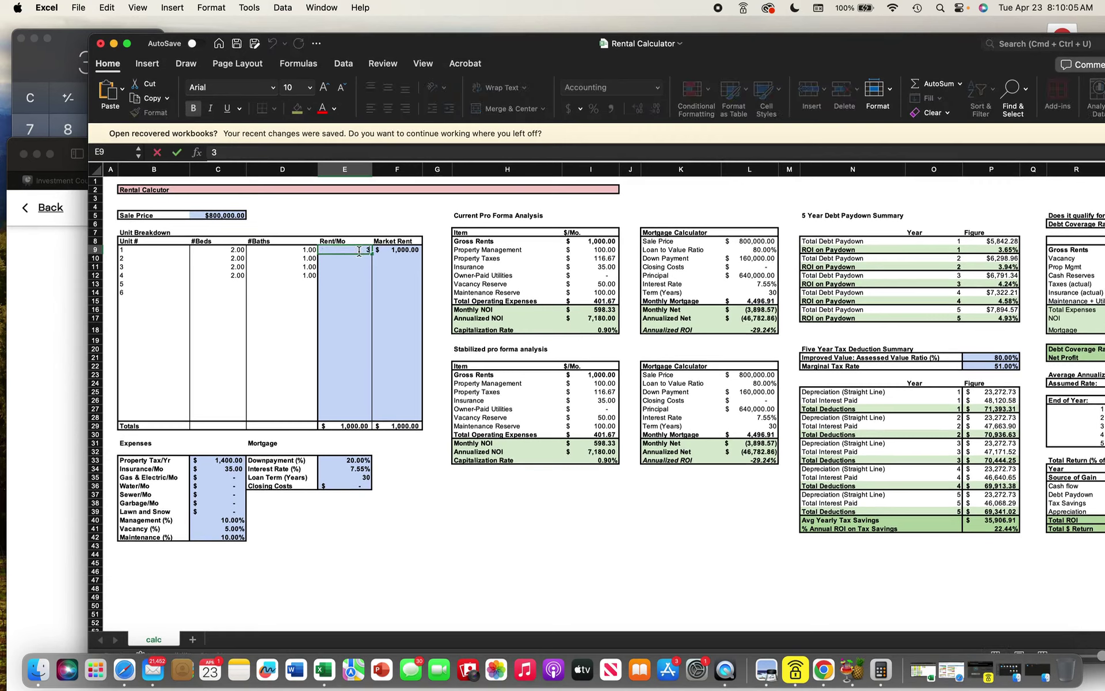
pyautogui.write('5052')
pyautogui.click(407, 249)
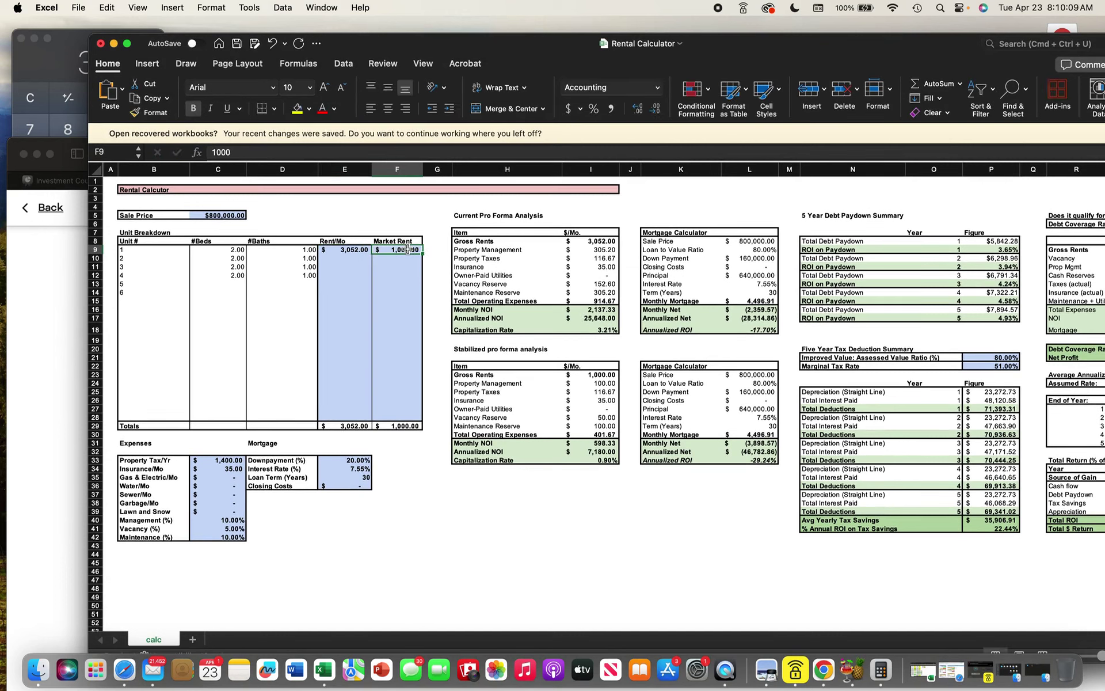
pyautogui.write('3052')
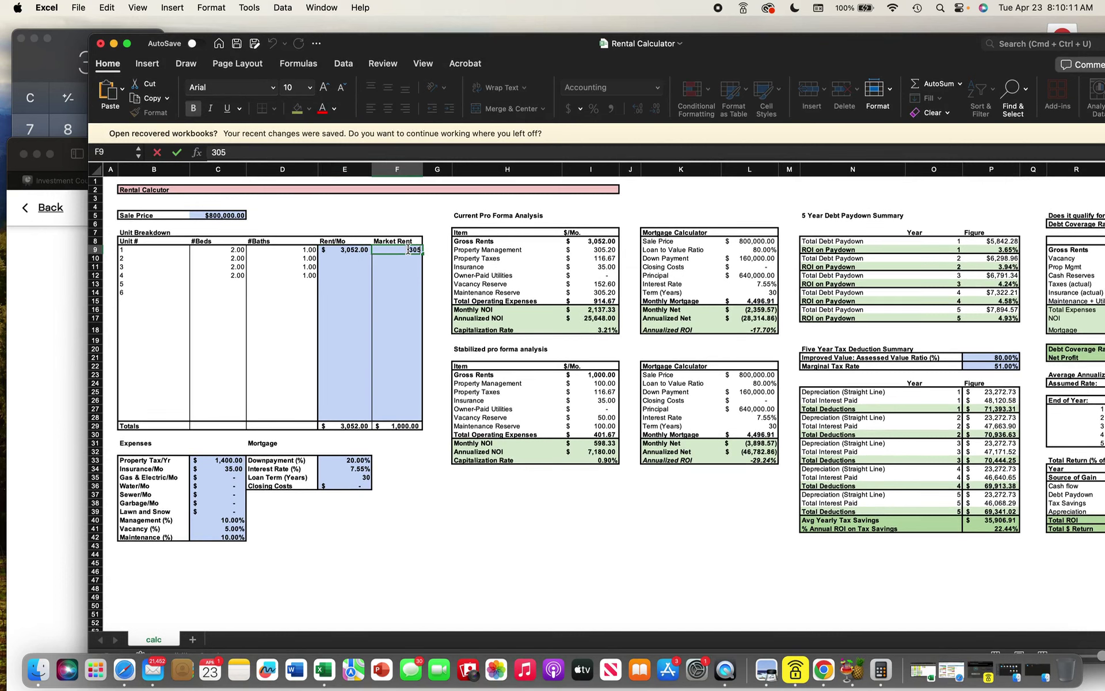
pyautogui.click(355, 262)
pyautogui.write('3,05')
pyautogui.write('2')
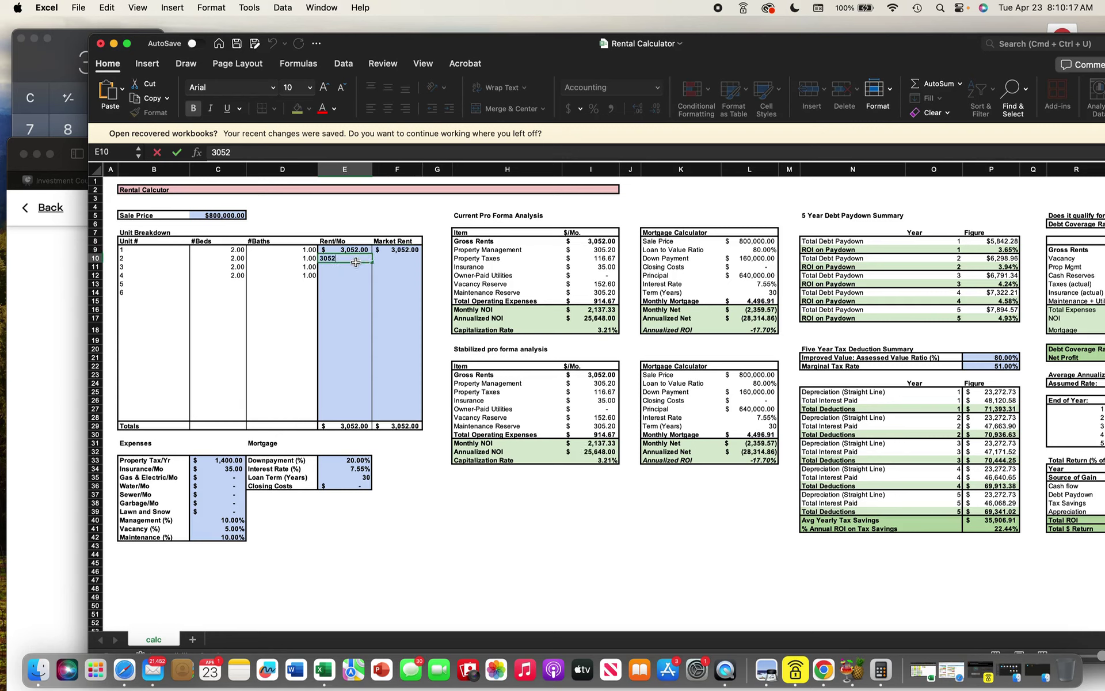
pyautogui.click(399, 259)
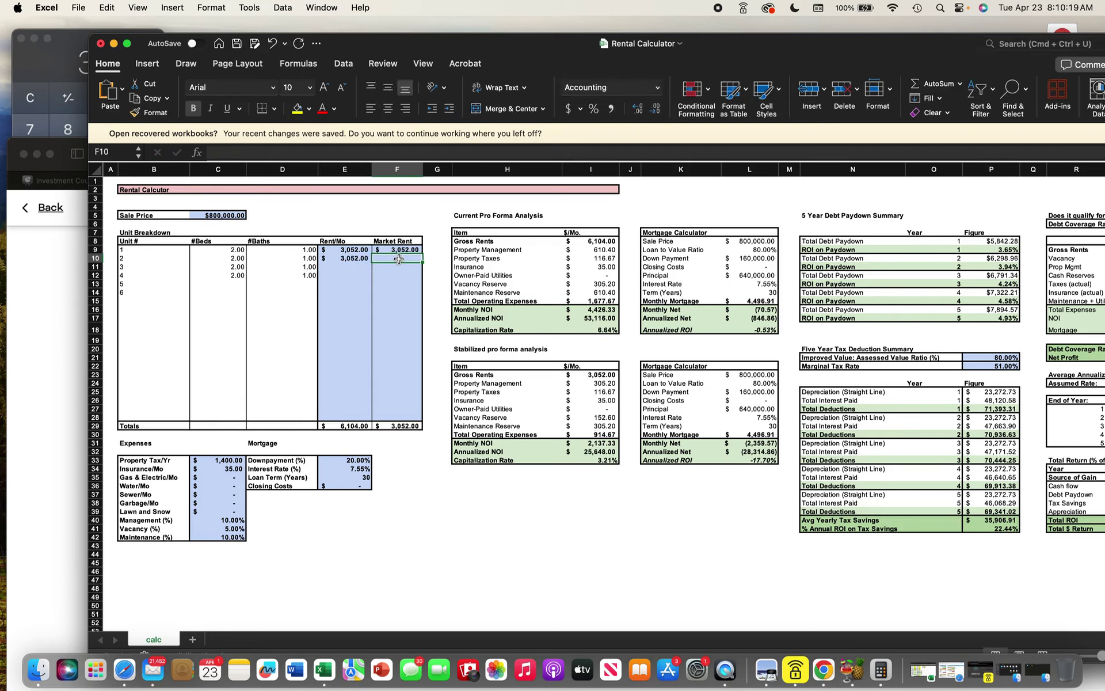
pyautogui.write('3052')
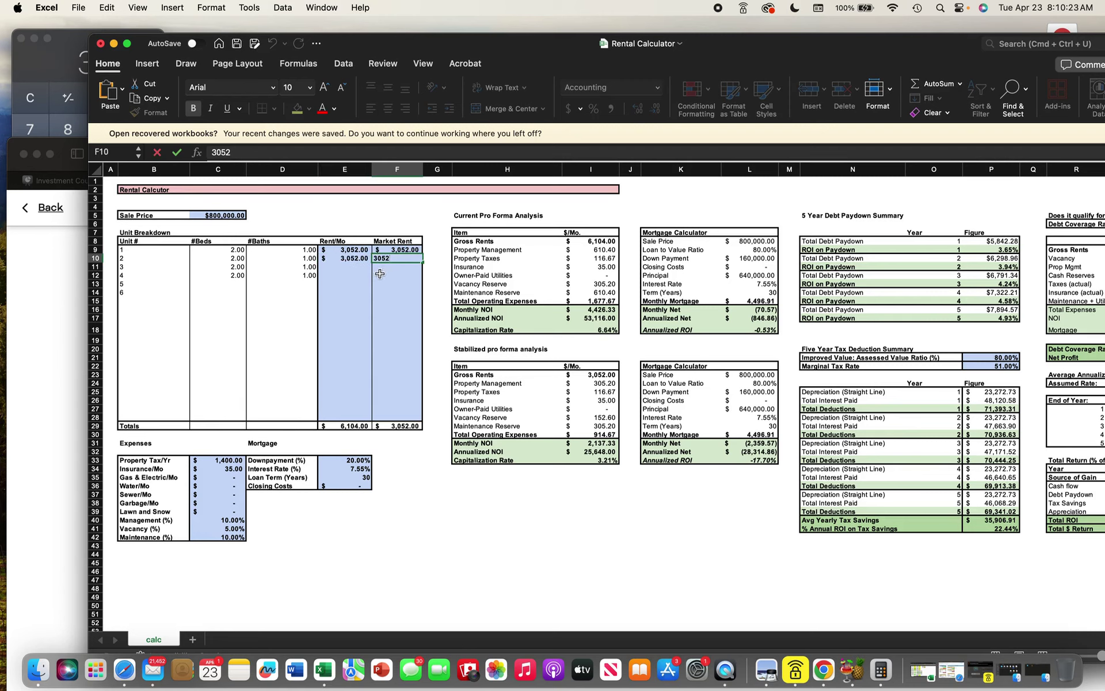
# - Set both the monthly rent and the market rent of units 3 and 4 to 3052
pyautogui.click(360, 265)
pyautogui.write('3052')
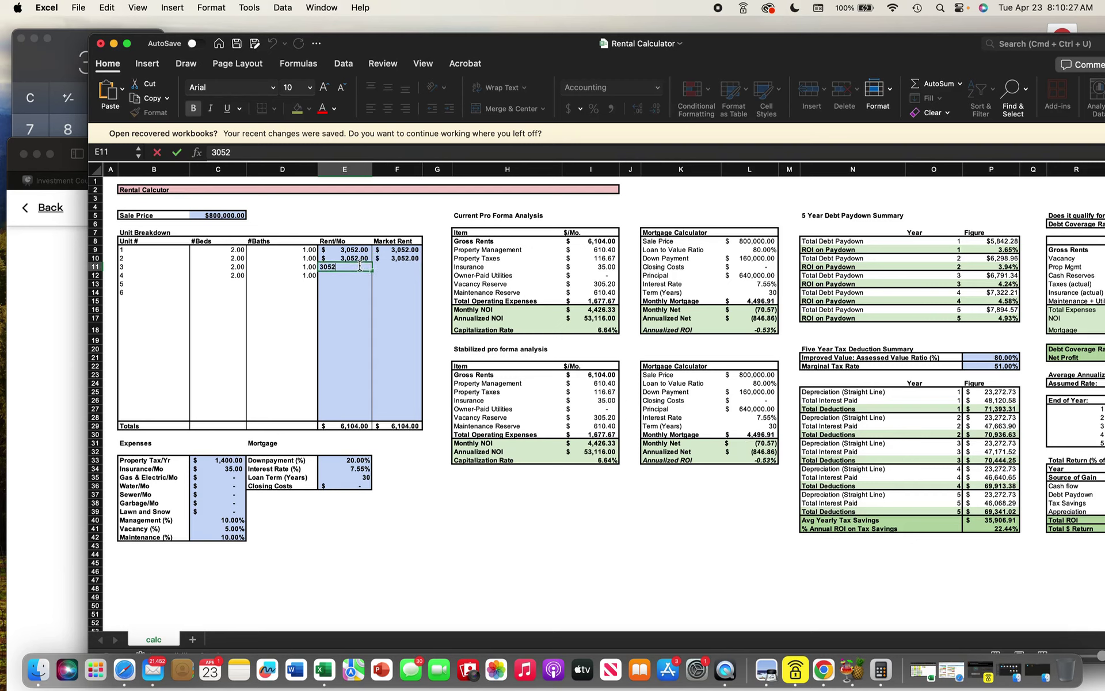
pyautogui.click(403, 267)
pyautogui.write('3052')
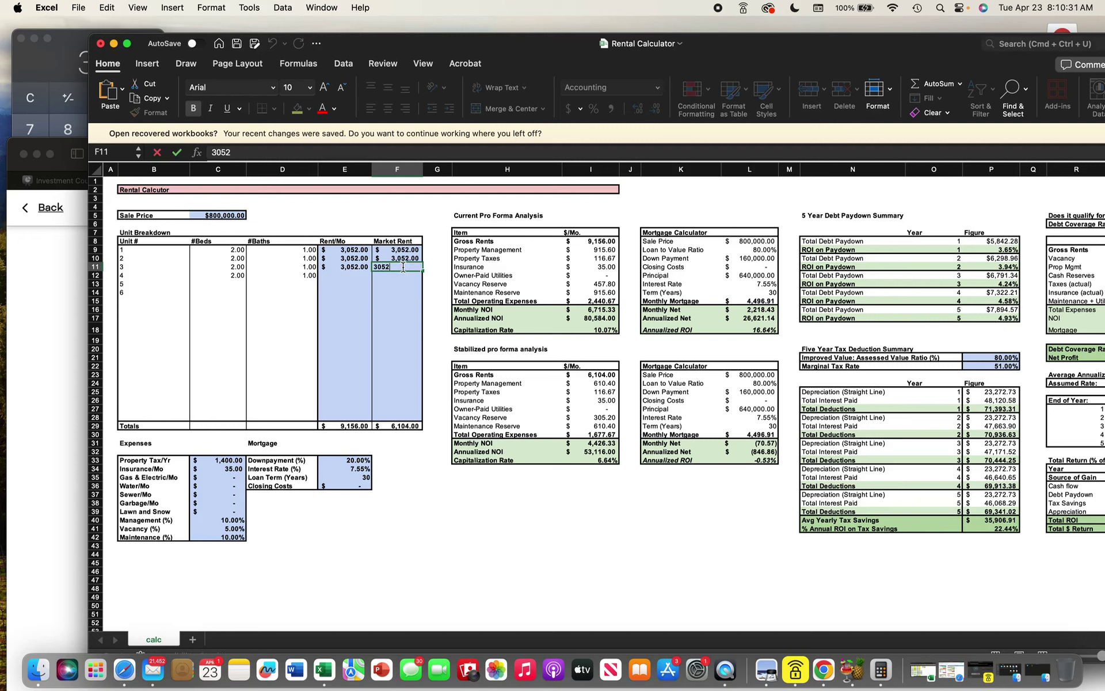
pyautogui.click(351, 276)
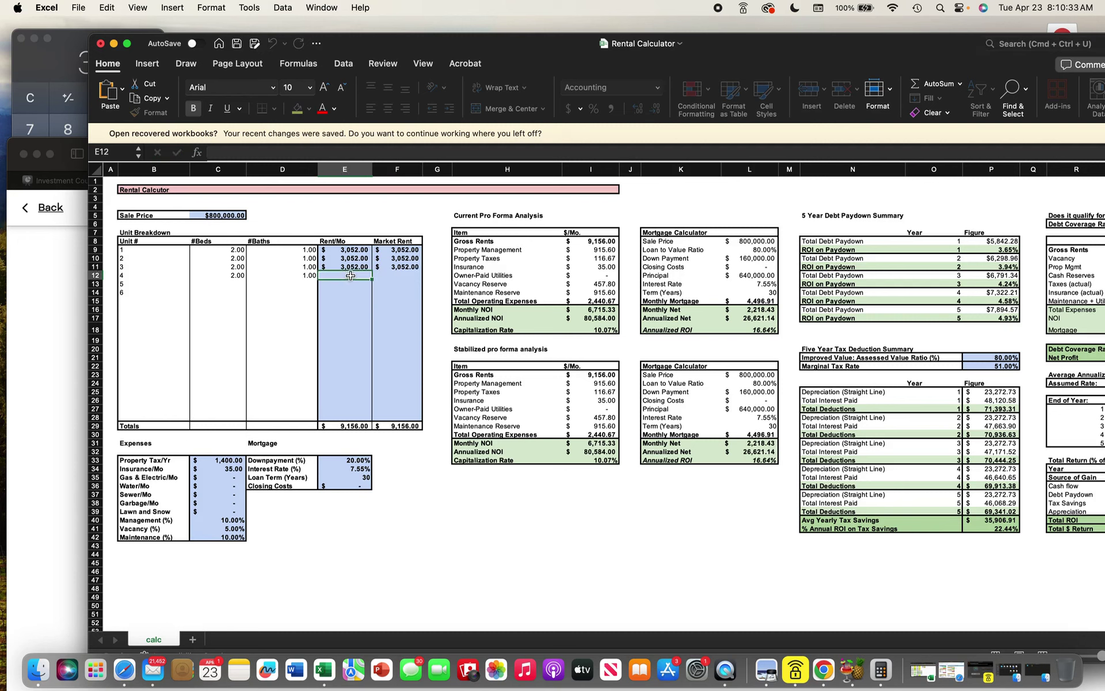
pyautogui.write('3,05')
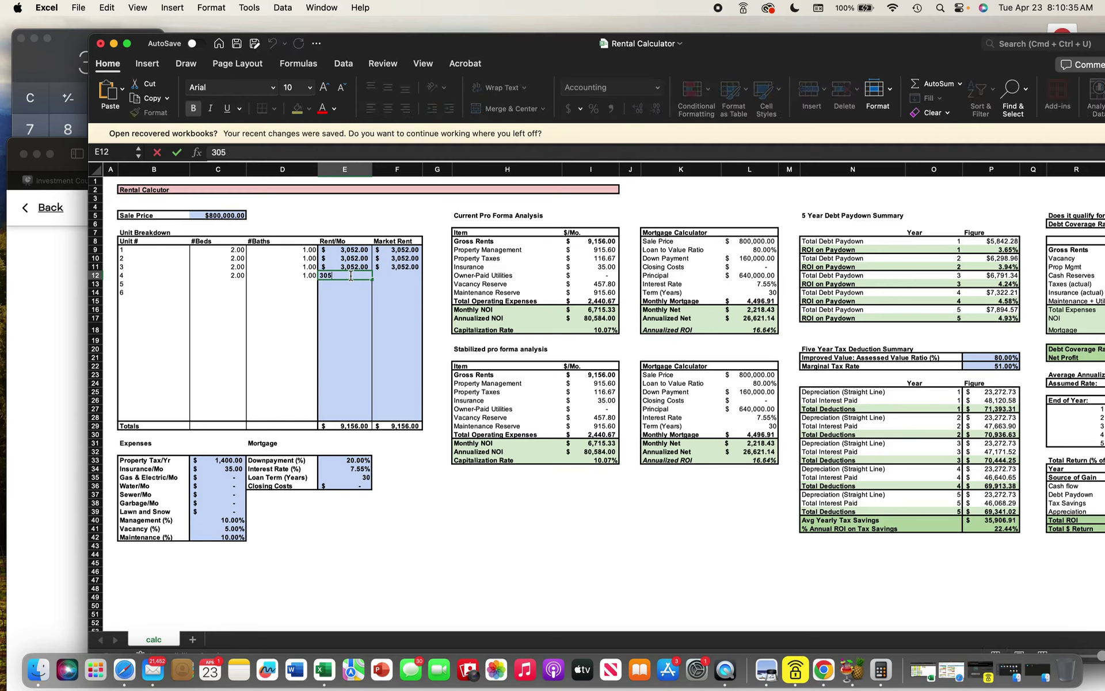
pyautogui.write('2')
pyautogui.click(409, 276)
pyautogui.write('3052')
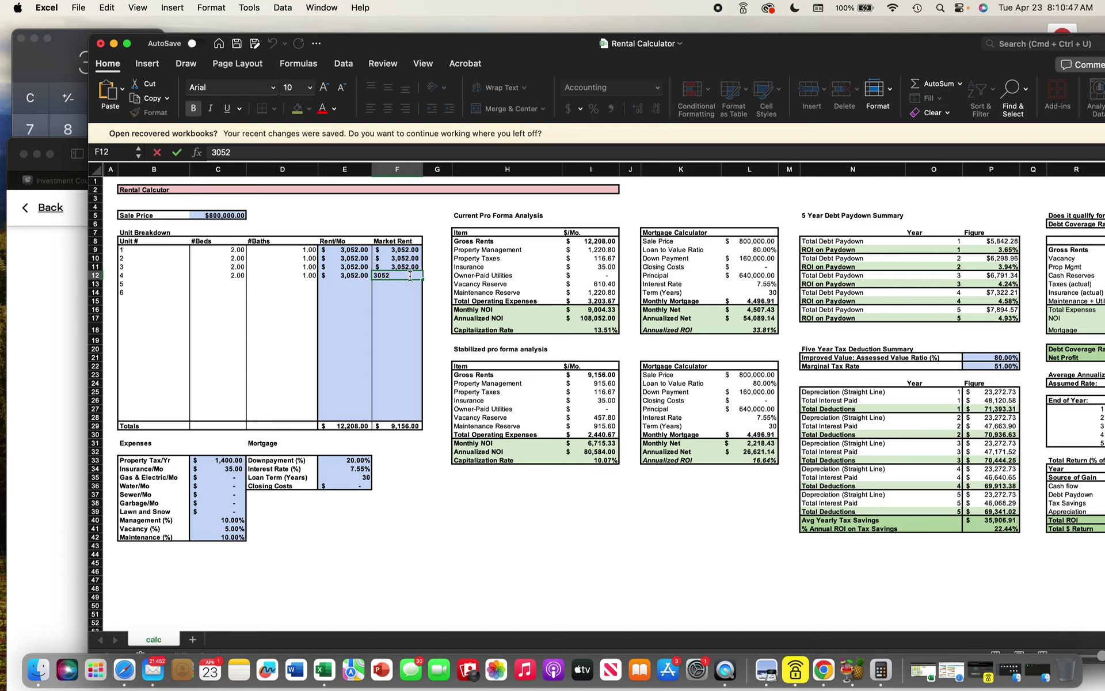
# - Commit unit 4's market rent entry, collapse the listing's property details in Safari, and return to the Rental Calculator workbook
pyautogui.click(427, 470)
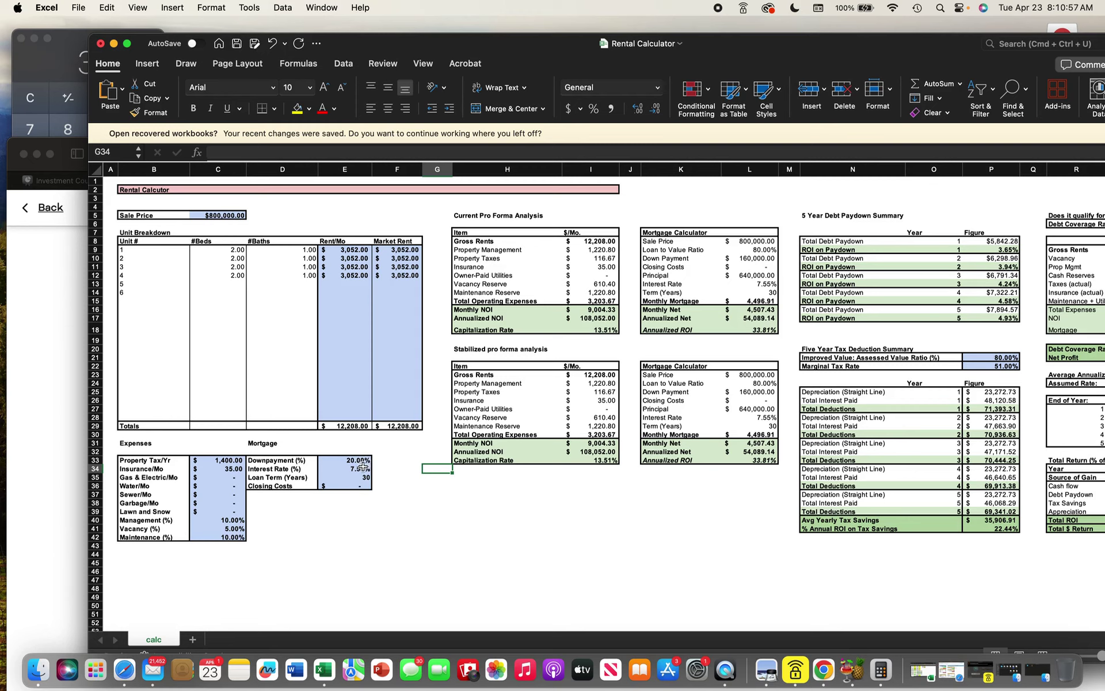
pyautogui.click(360, 469)
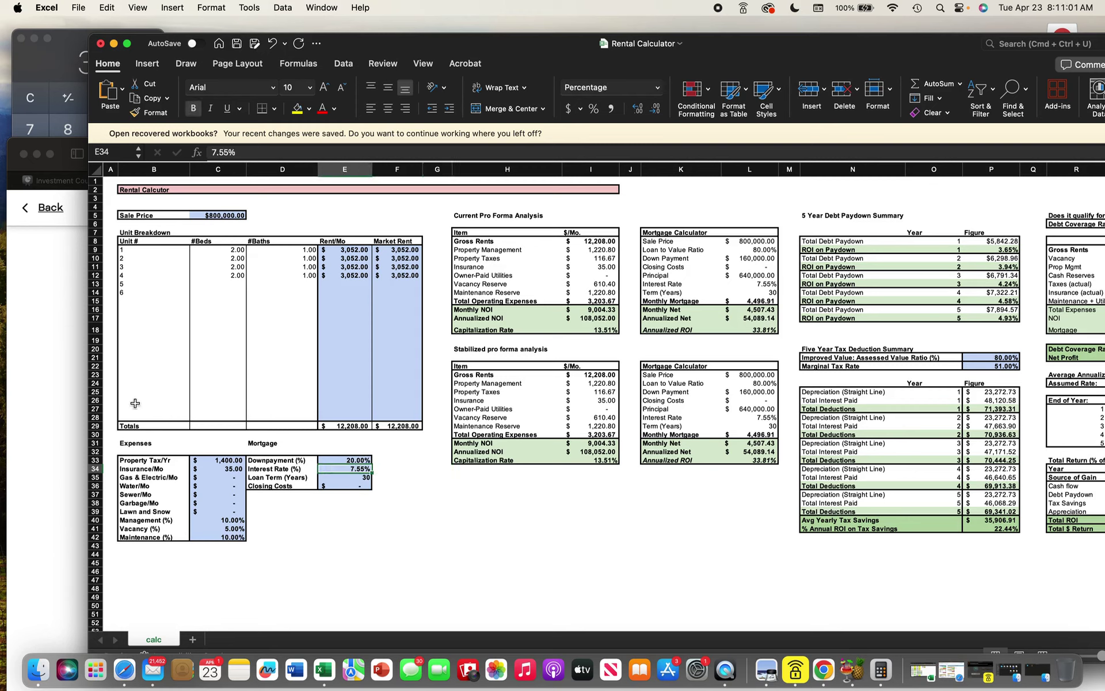
pyautogui.click(59, 379)
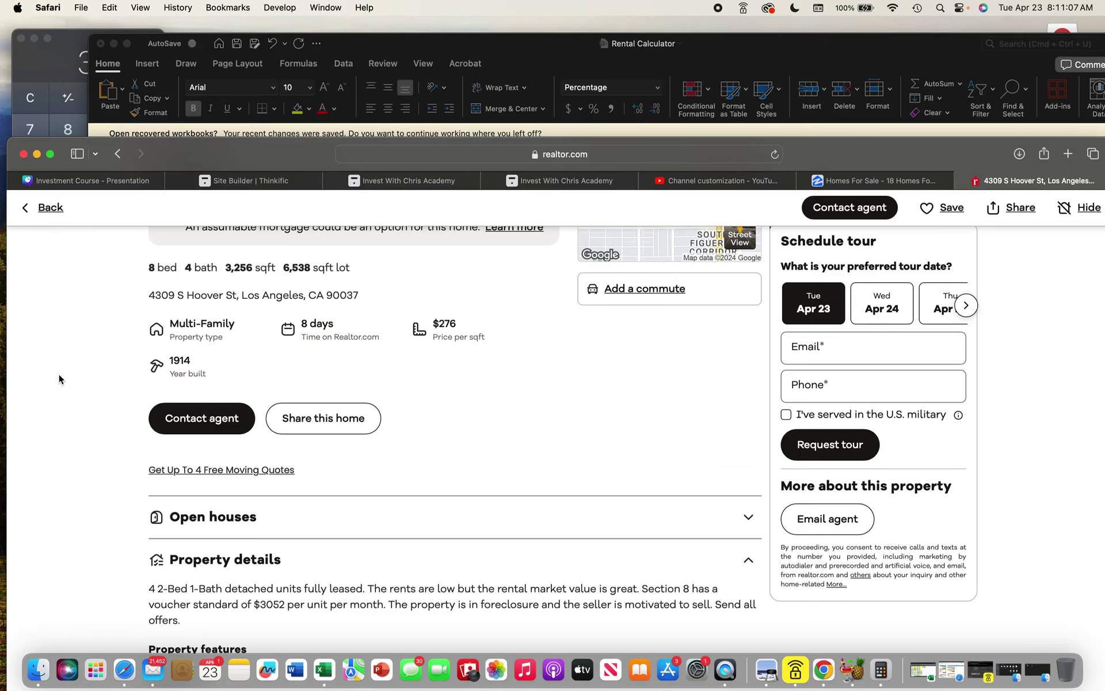
pyautogui.click(750, 561)
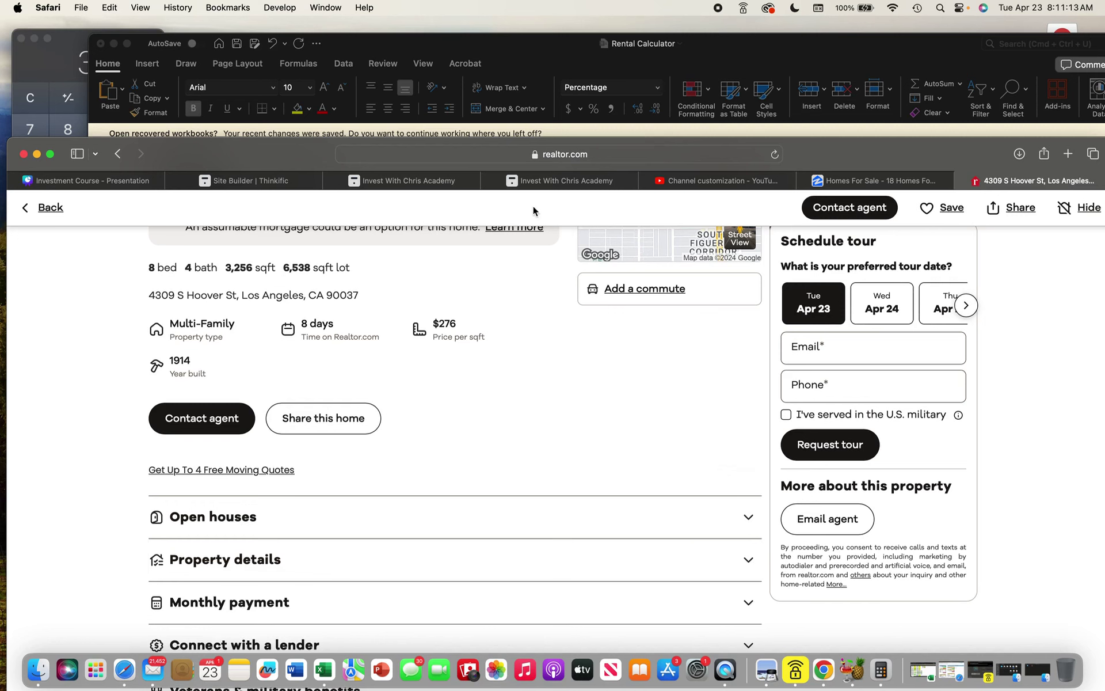
pyautogui.click(538, 60)
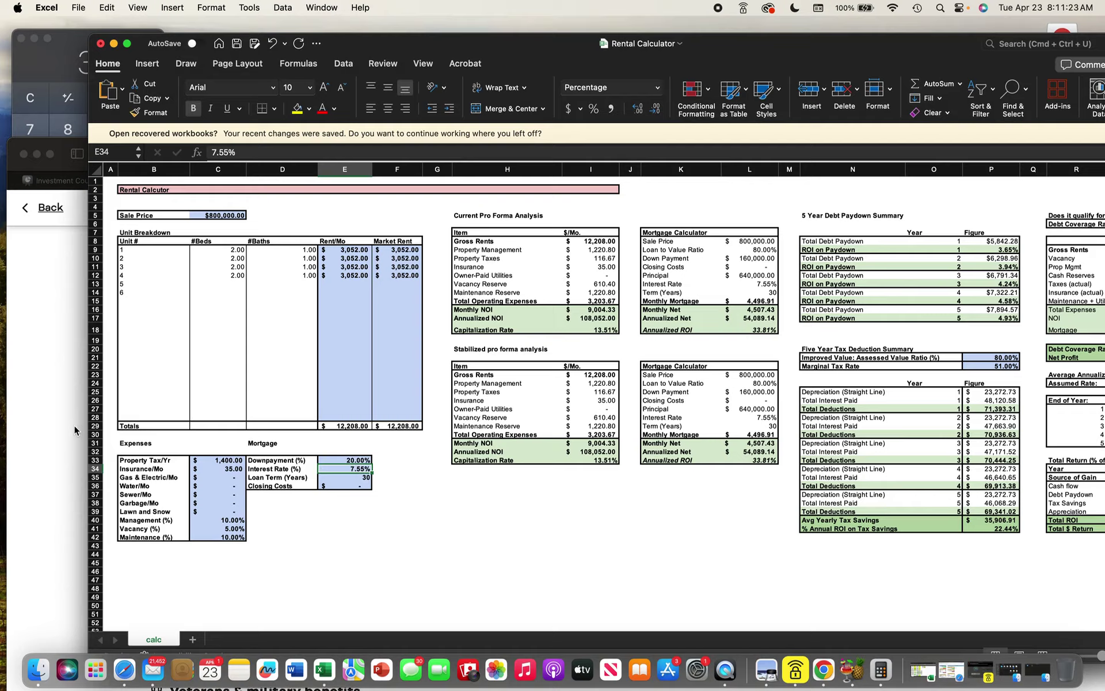
# - Switch to Safari and search the web in a new tab for the mortgage interest rate in 2013
pyautogui.click(53, 399)
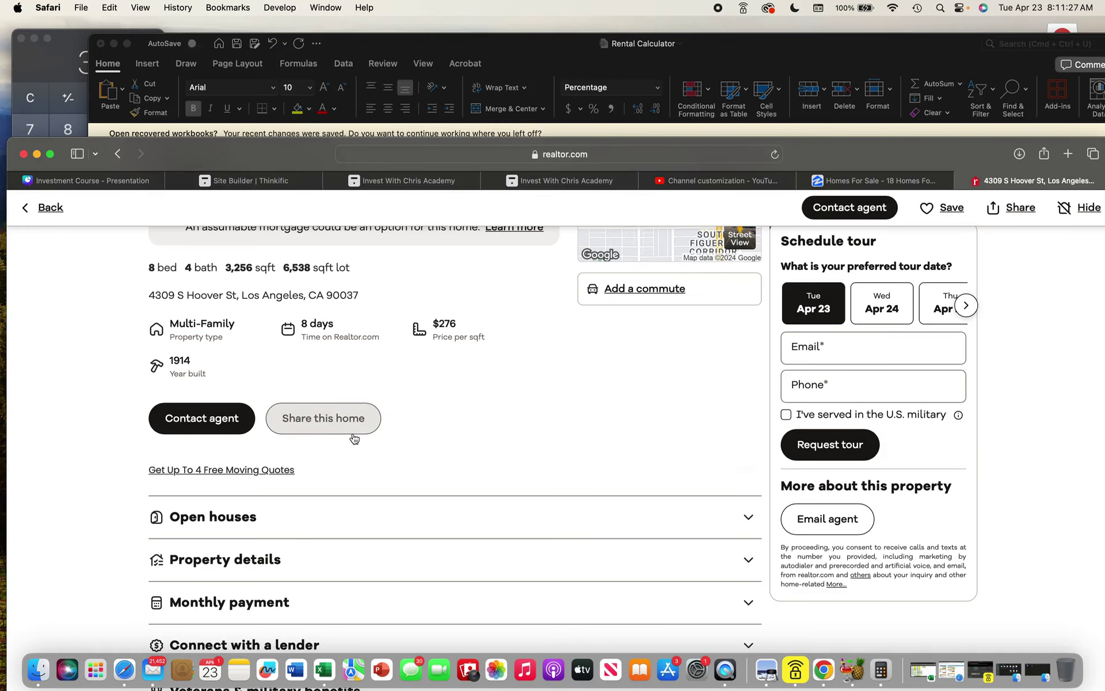
pyautogui.press('cmd+t')
pyautogui.write('what was the')
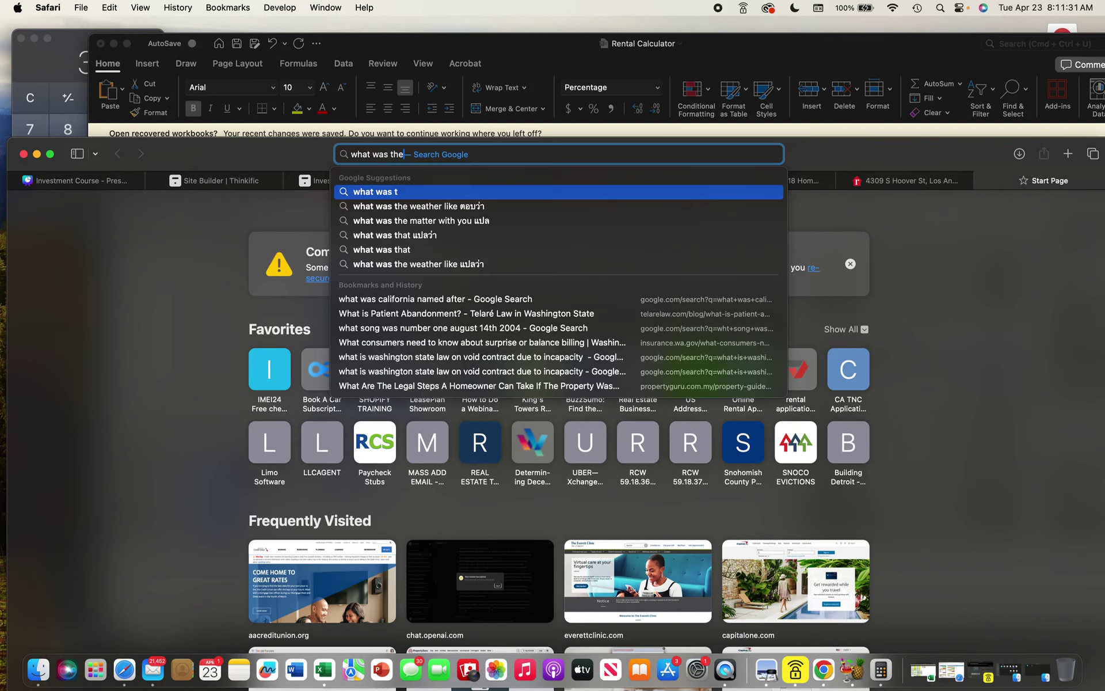
pyautogui.write(' mortagge in')
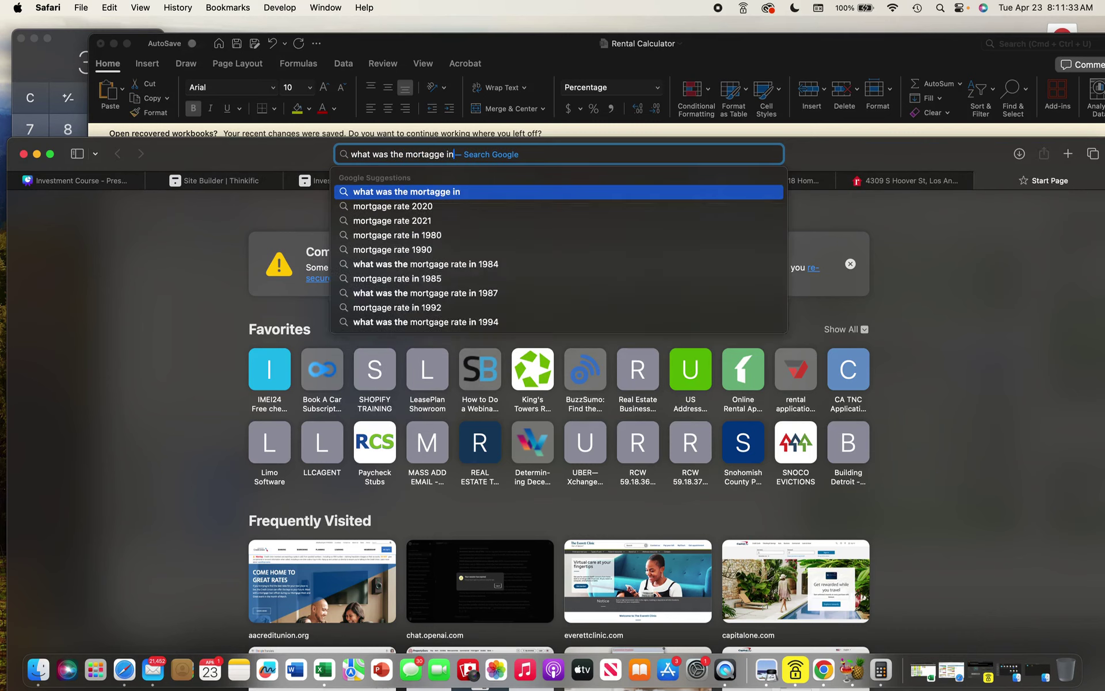
pyautogui.write('terst rate in ')
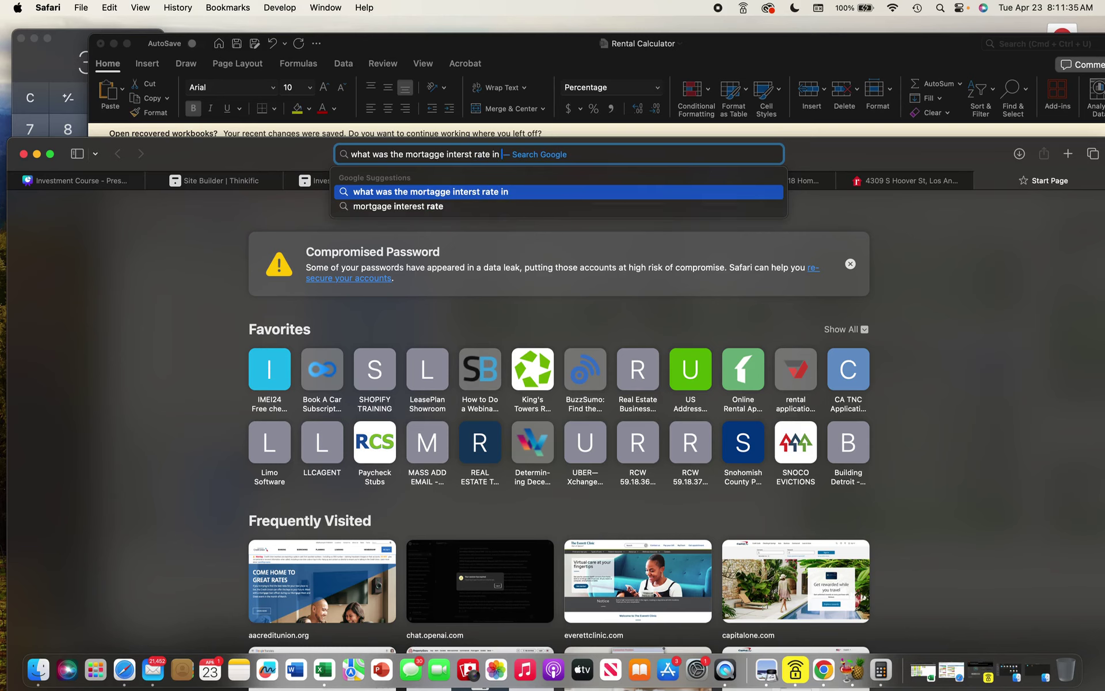
pyautogui.write('2013')
pyautogui.press('Return')
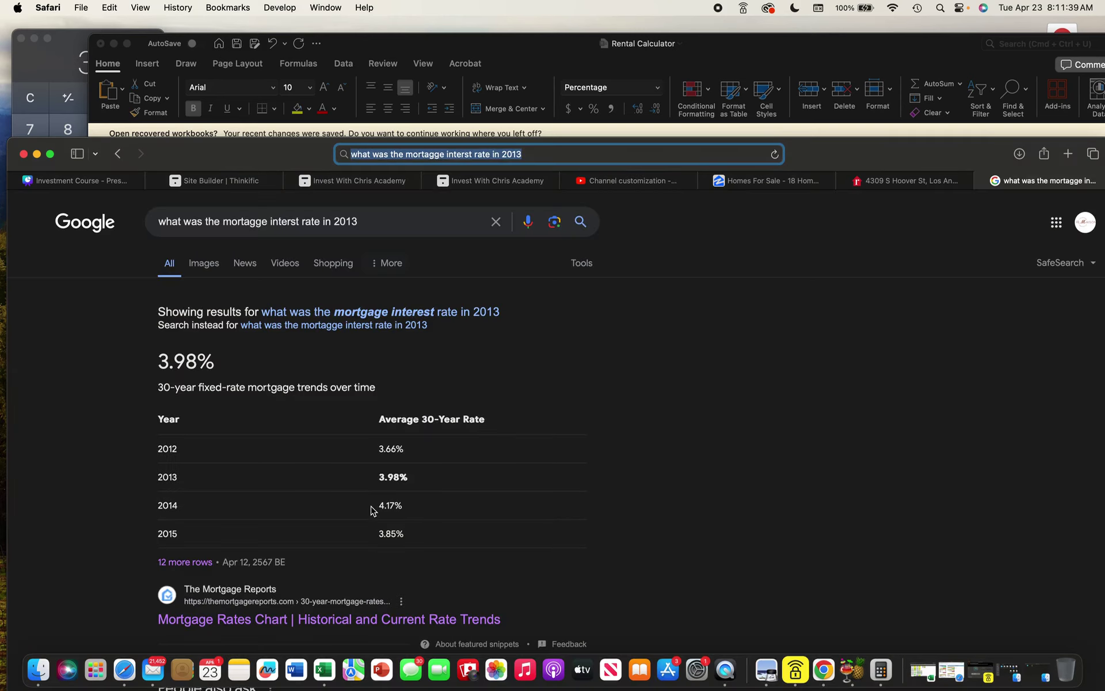
# - Return to the Rental Calculator workbook and set the mortgage interest rate to 3.9%
pyautogui.click(914, 186)
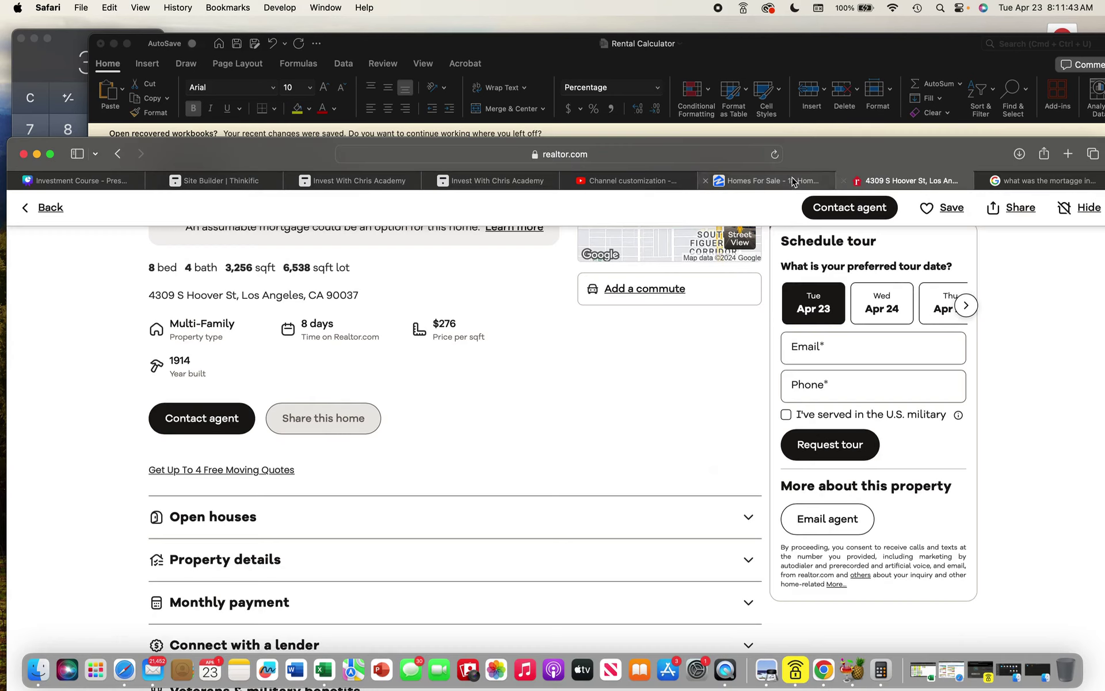
pyautogui.click(843, 54)
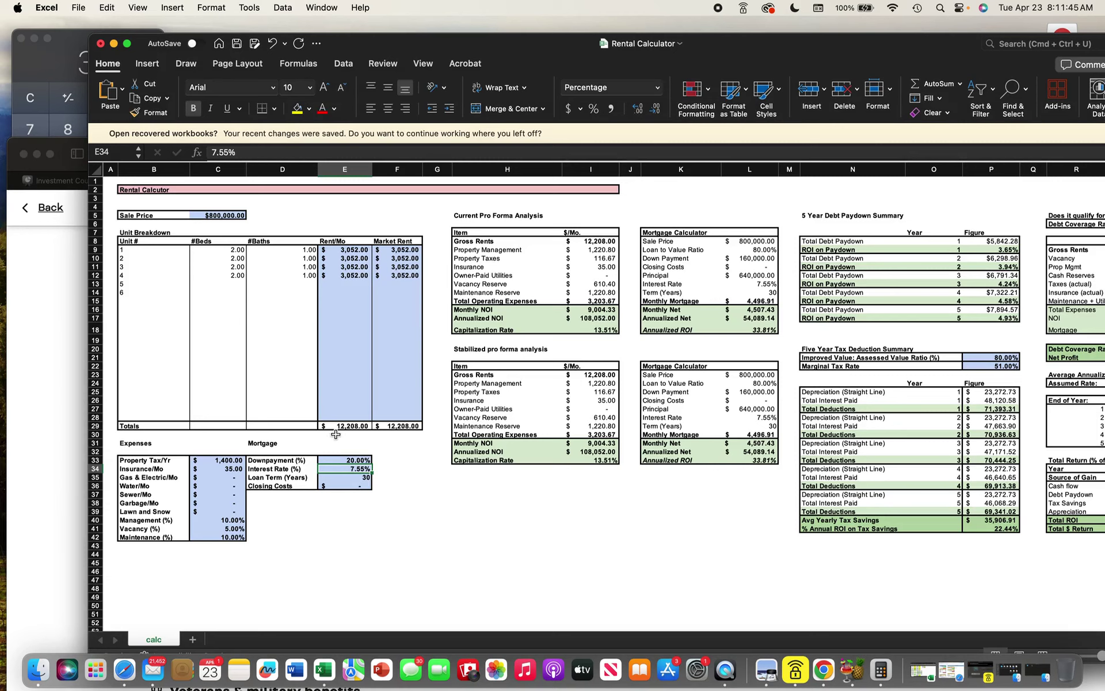
pyautogui.doubleClick(352, 469)
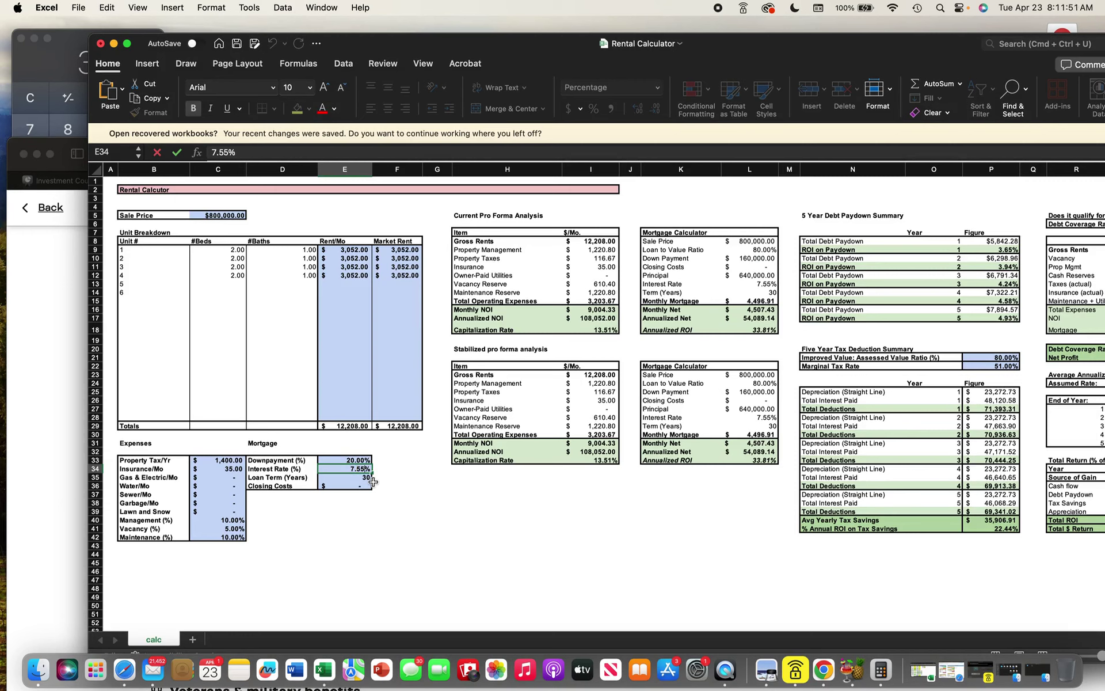
pyautogui.press('BackSpace')
pyautogui.press('BackSpace')
pyautogui.press('BackSpace')
pyautogui.press('BackSpace')
pyautogui.write('3.9')
pyautogui.click(408, 504)
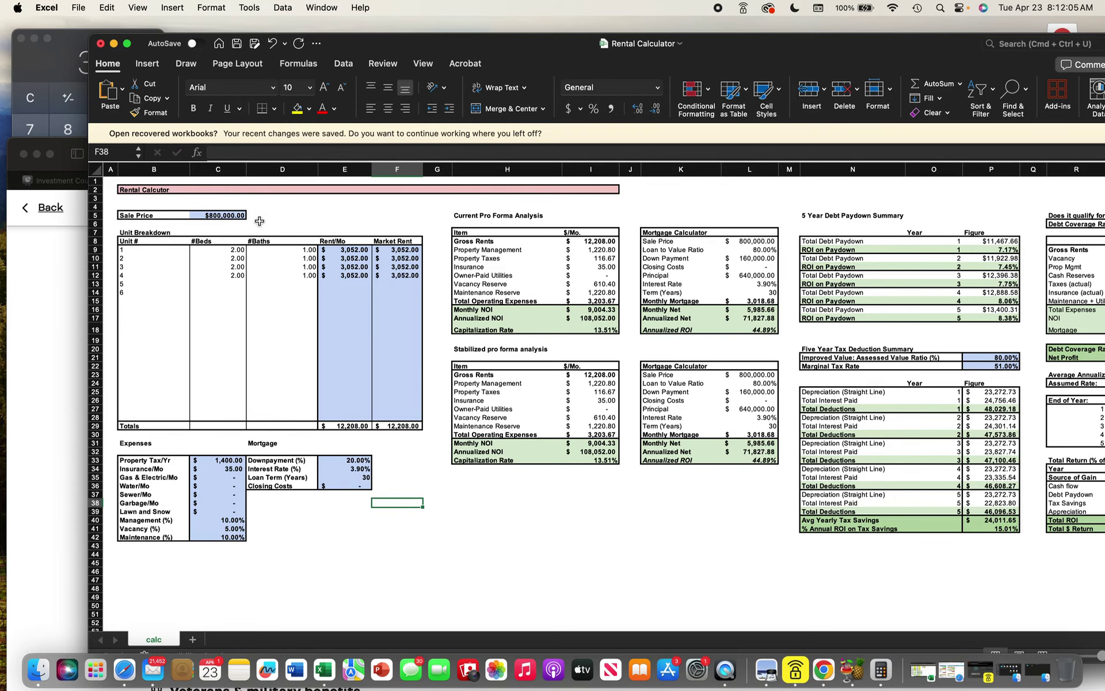
# - Check the asking price on the listing and try to set the workbook's sale price to 900000
pyautogui.click(57, 286)
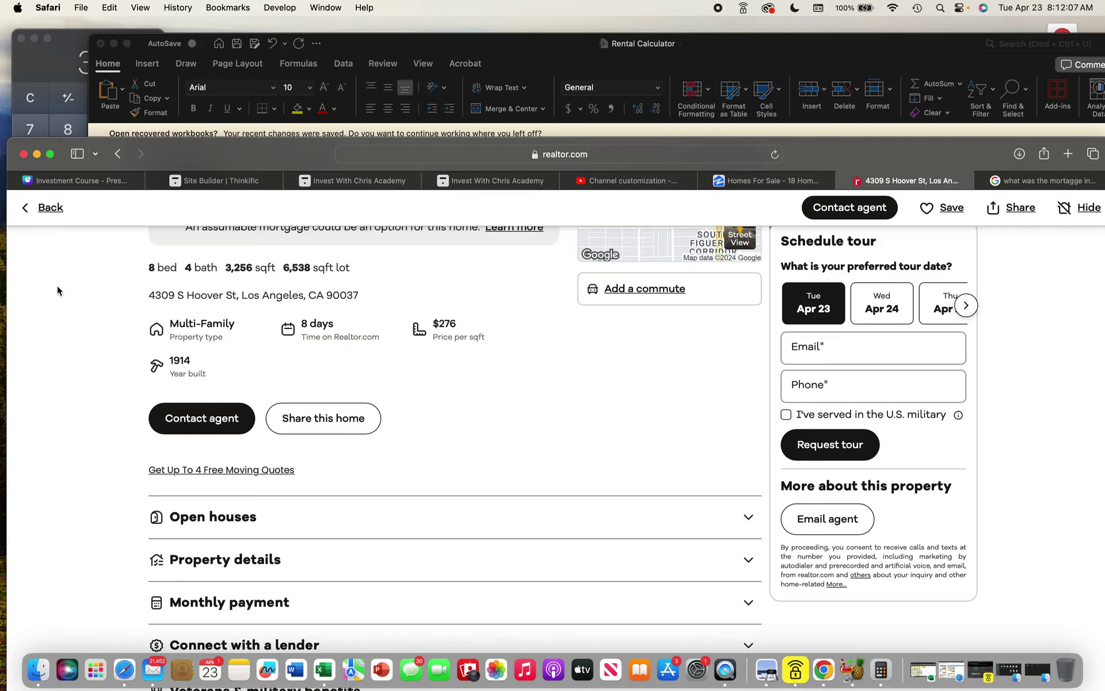
pyautogui.scroll(3, 57, 286)
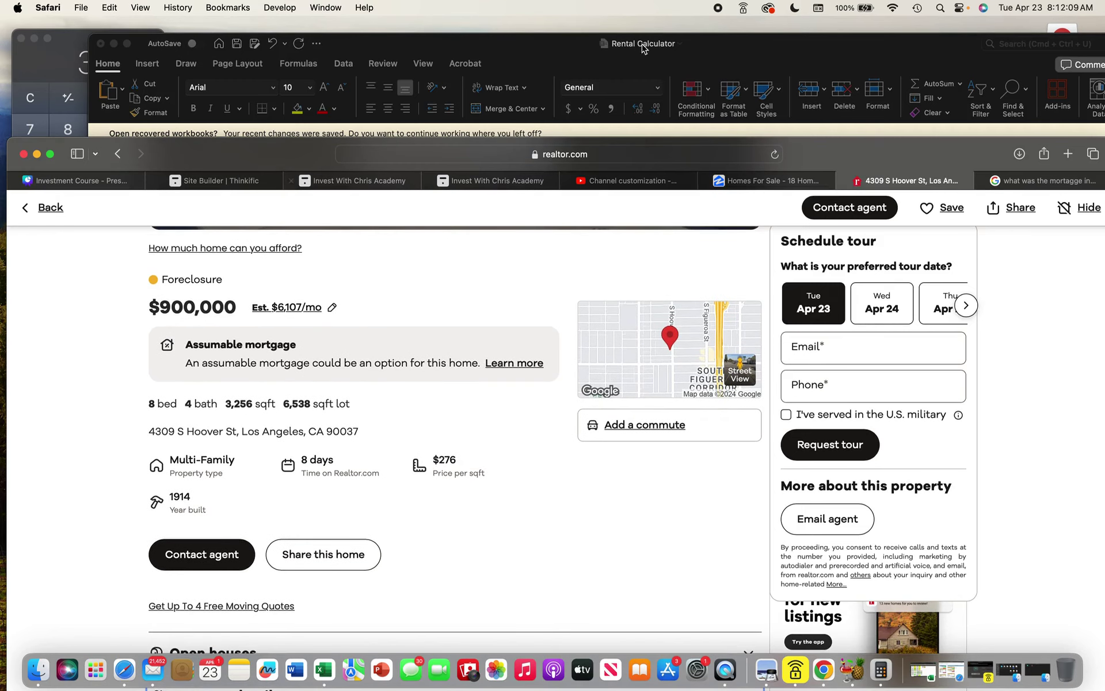
pyautogui.click(438, 135)
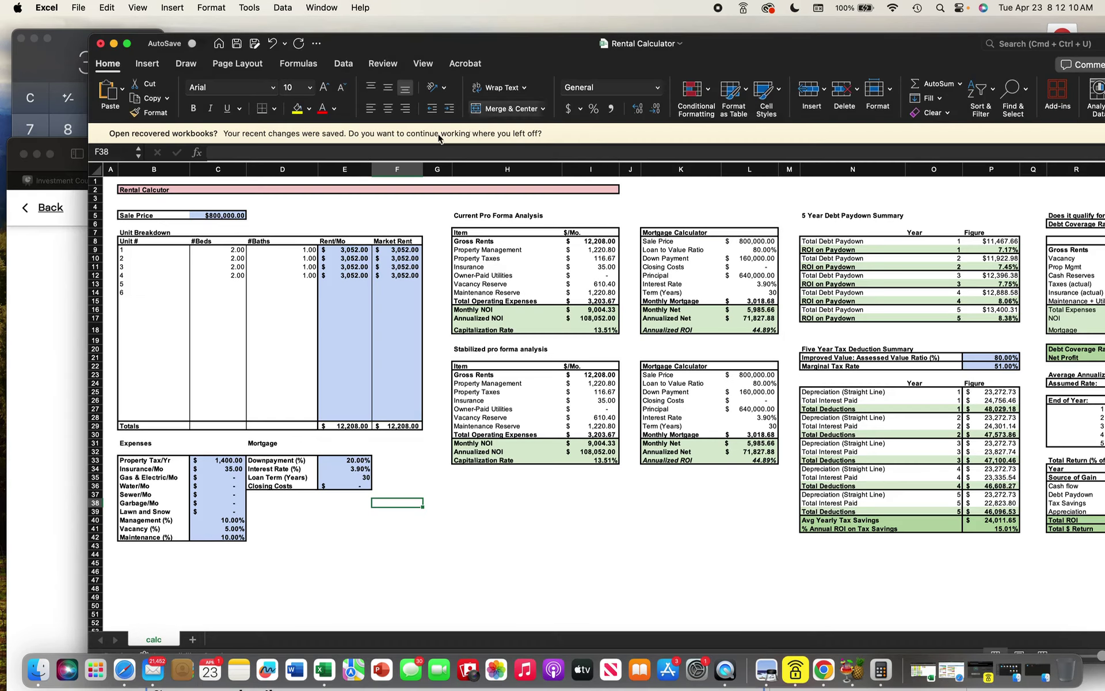
pyautogui.click(216, 214)
pyautogui.click(219, 153)
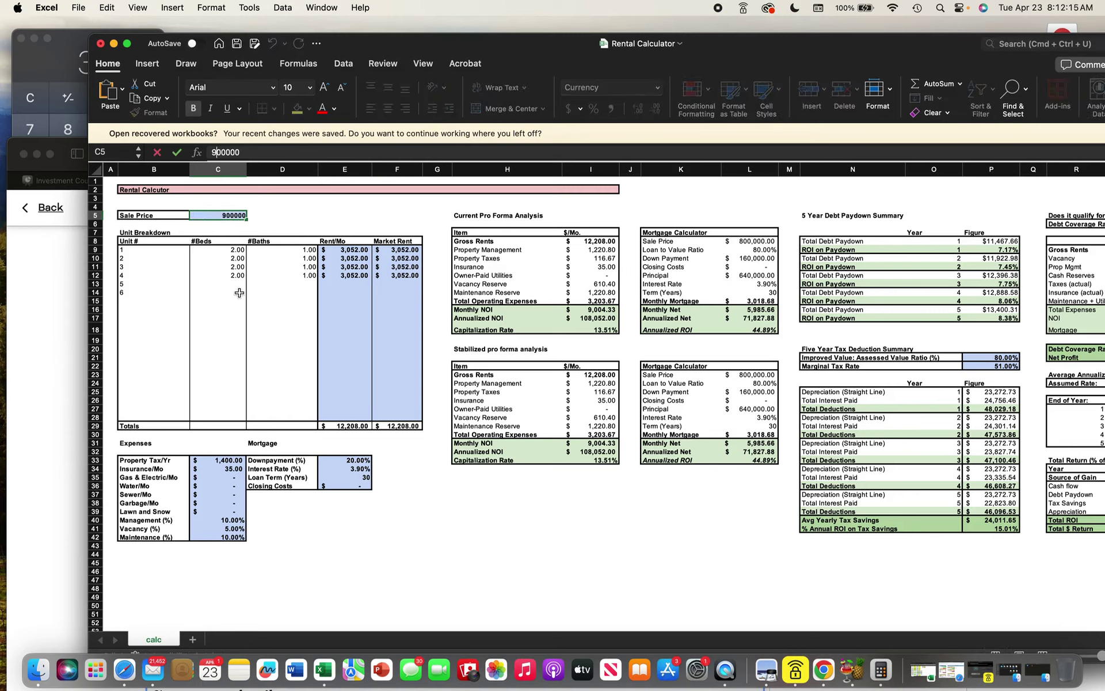
pyautogui.write('9+')
pyautogui.click(410, 556)
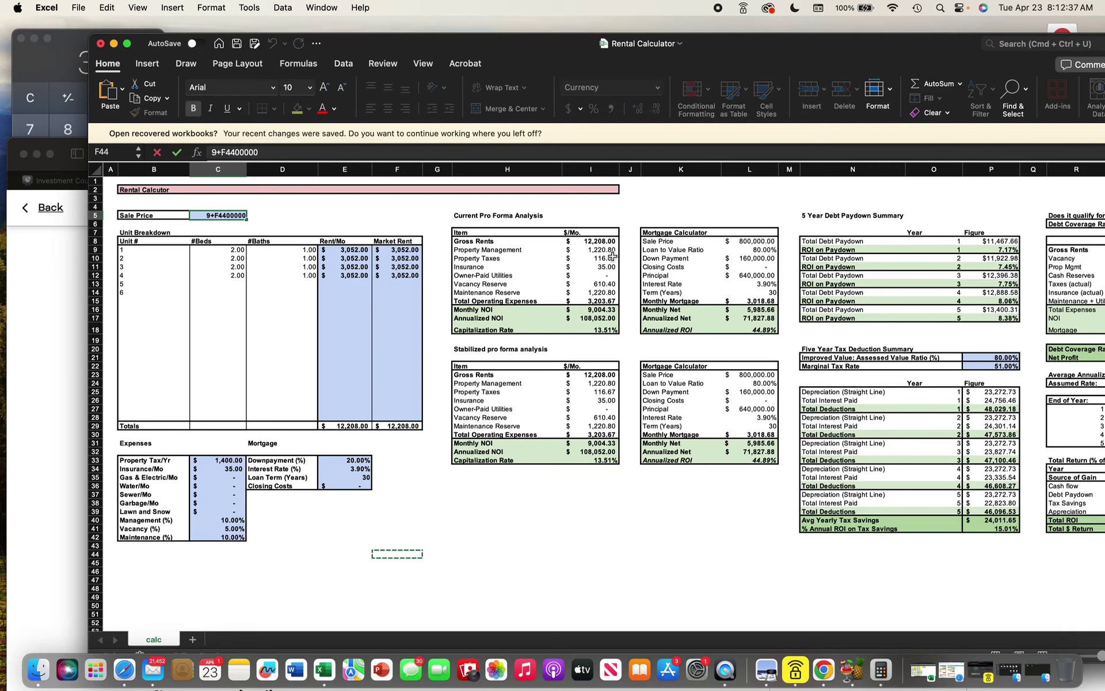
# - Look up the yearly taxes in the listing's property history and return to the Rental Calculator workbook
pyautogui.click(36, 331)
pyautogui.scroll(-3, 36, 332)
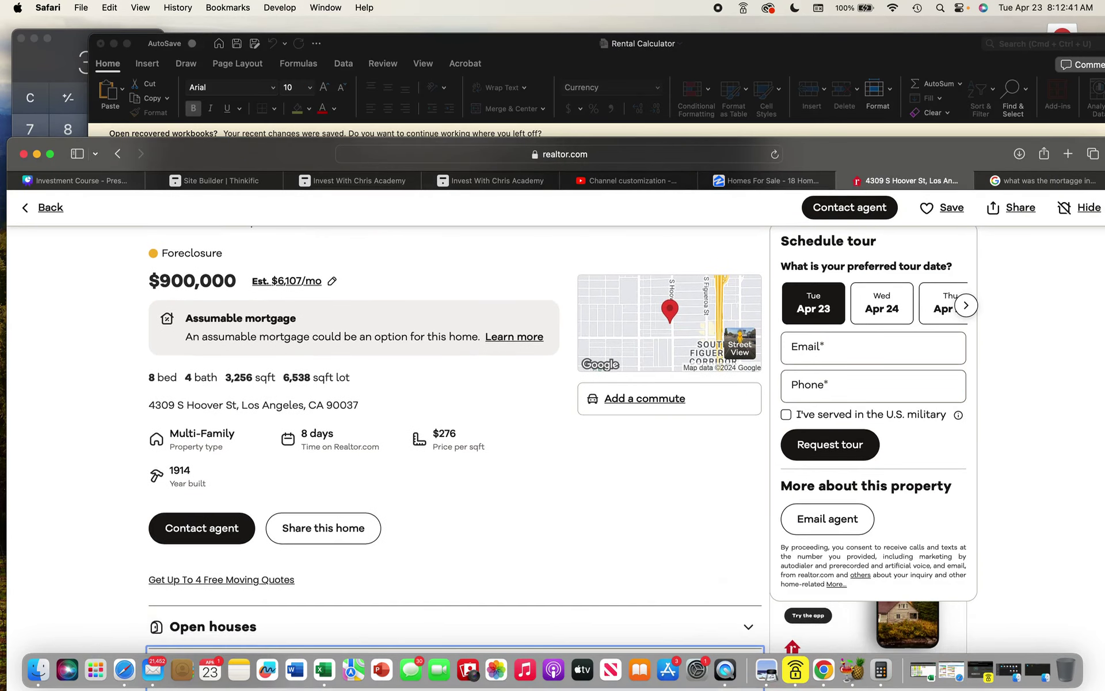
pyautogui.scroll(-8, 456, 459)
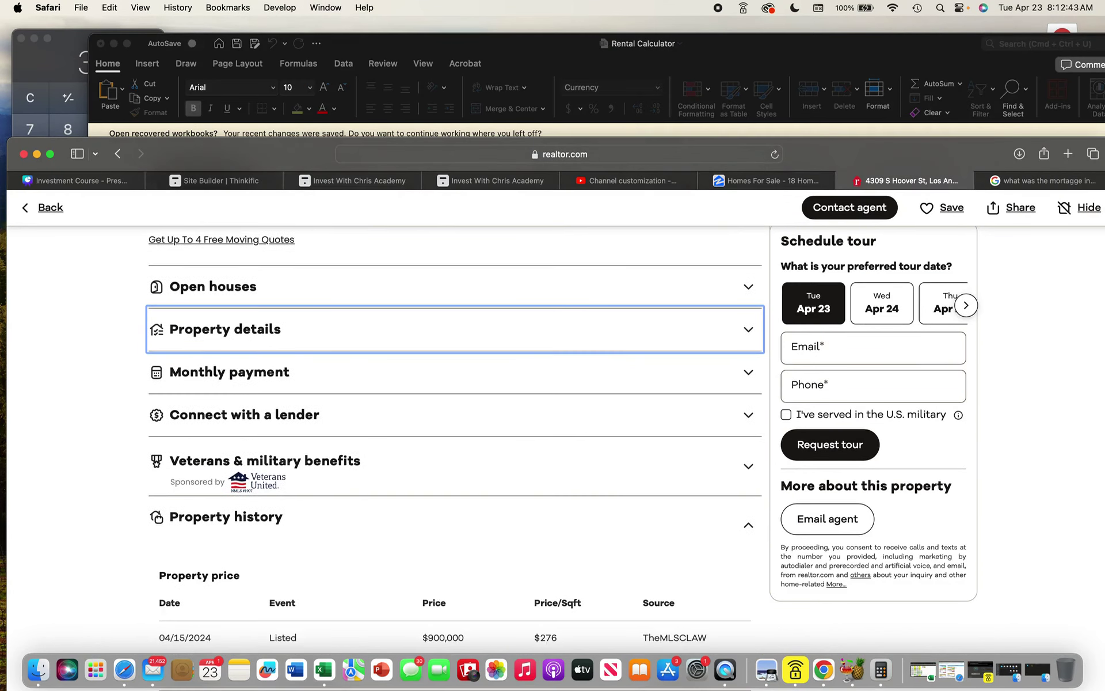
pyautogui.scroll(-1, 456, 438)
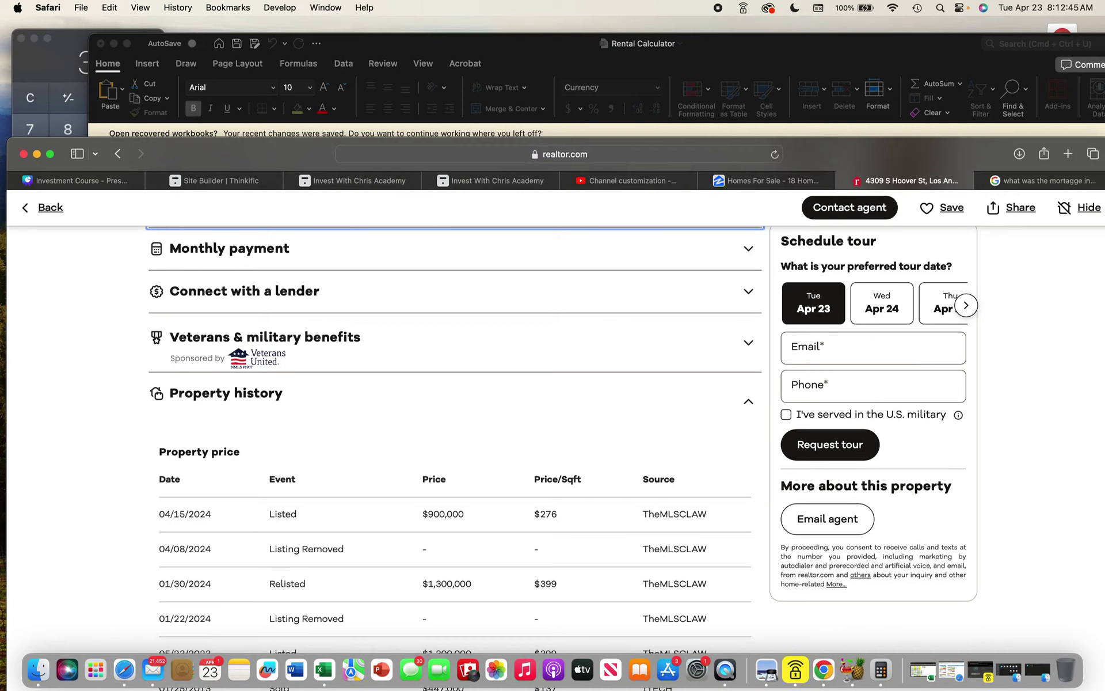
pyautogui.scroll(-10, 456, 458)
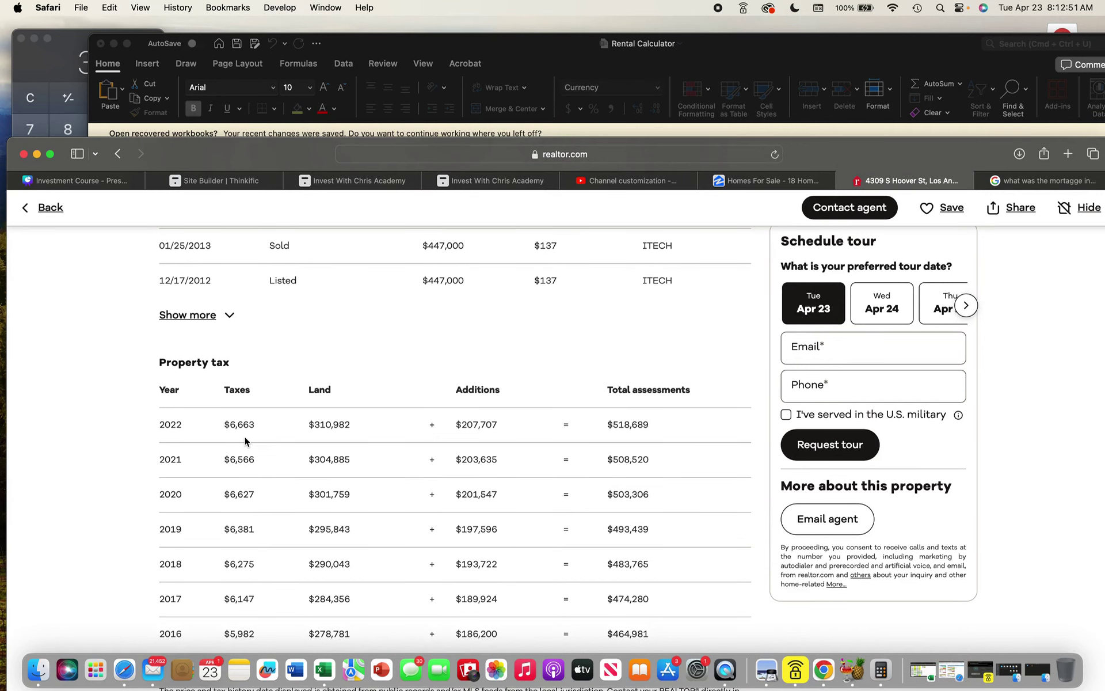
pyautogui.click(717, 69)
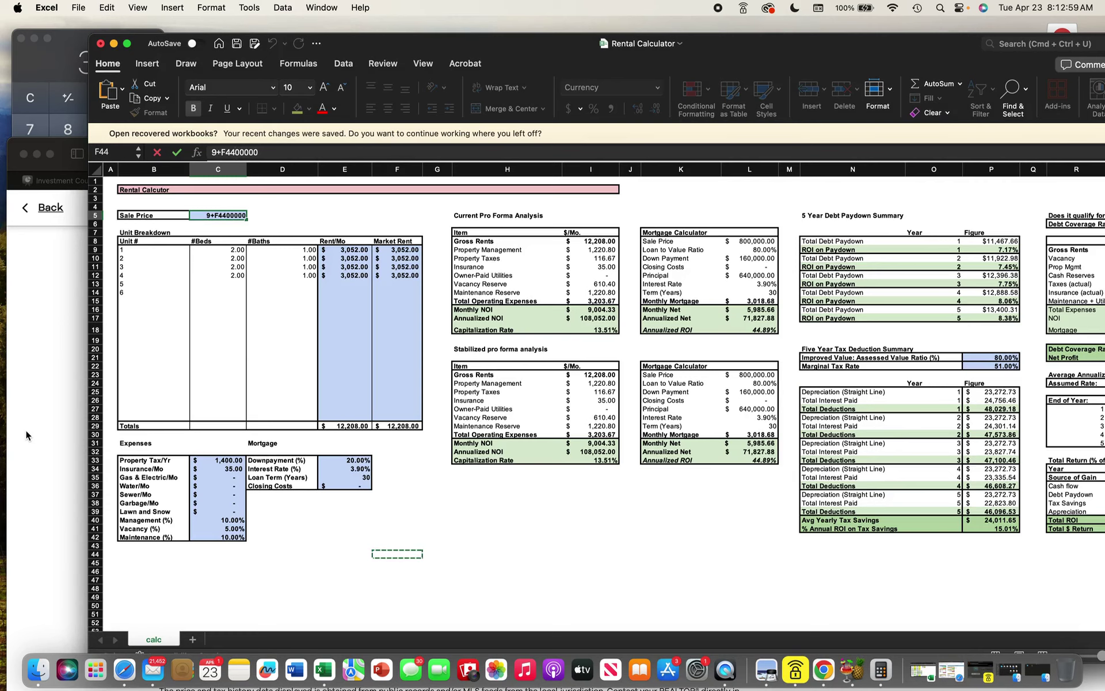
# - Try to enter the yearly property tax in the Expenses table and commit the open sale price entry
pyautogui.click(222, 461)
pyautogui.write('663')
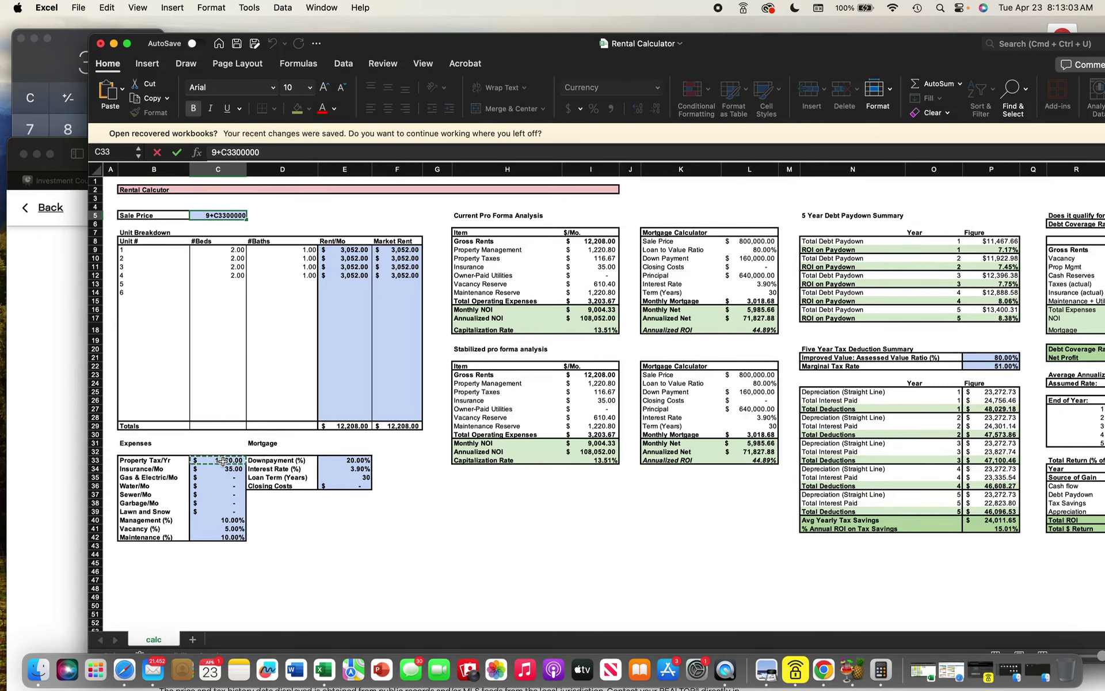
pyautogui.write('+')
pyautogui.click(222, 460)
pyautogui.click(178, 153)
# - Clear the yearly property tax amount in the Expenses table and recheck the 2022 tax figure on the listing
pyautogui.click(227, 460)
pyautogui.click(254, 151)
pyautogui.press('BackSpace')
pyautogui.press('BackSpace')
pyautogui.press('BackSpace')
pyautogui.press('BackSpace')
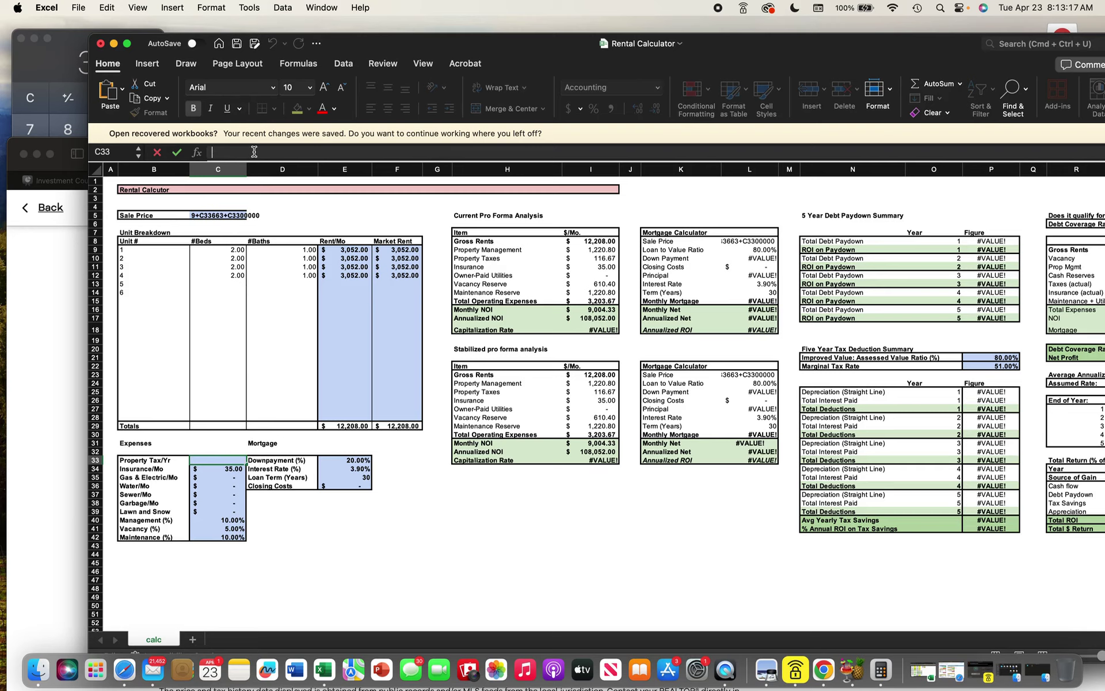
pyautogui.write('663')
pyautogui.press('BackSpace')
pyautogui.press('BackSpace')
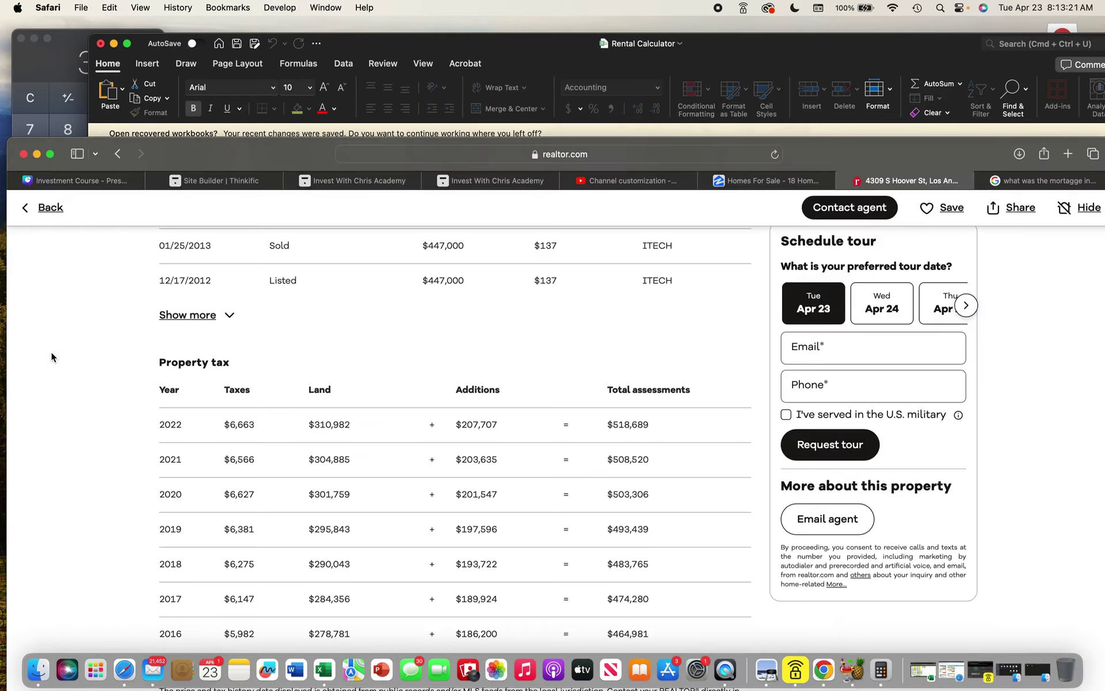
pyautogui.click(50, 351)
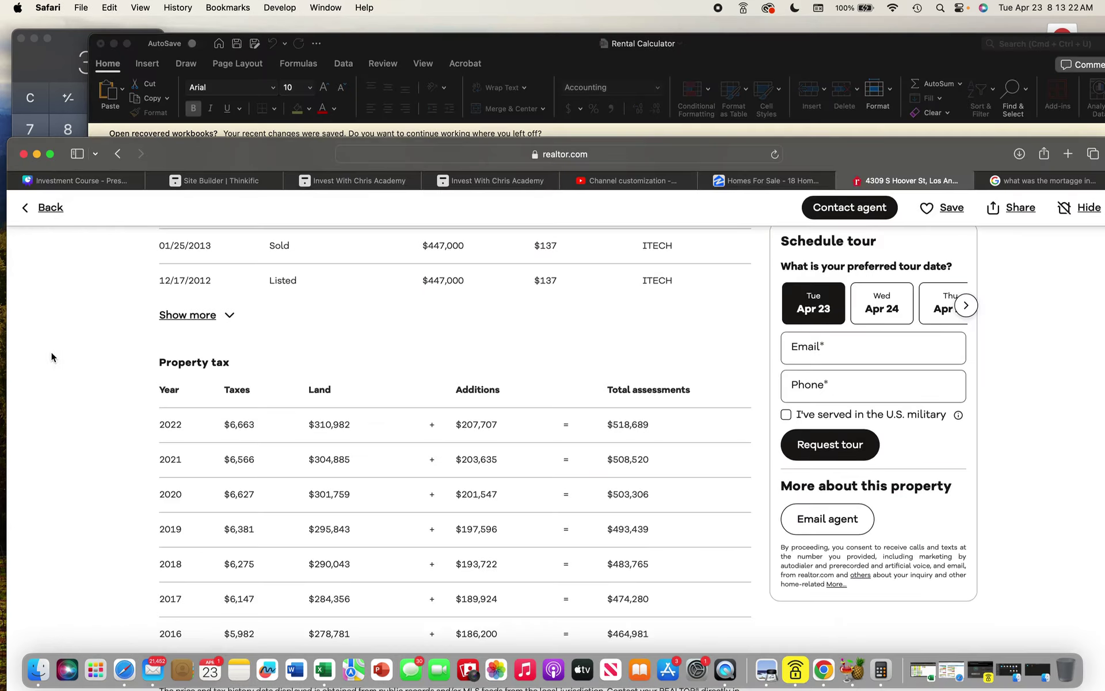
pyautogui.click(412, 42)
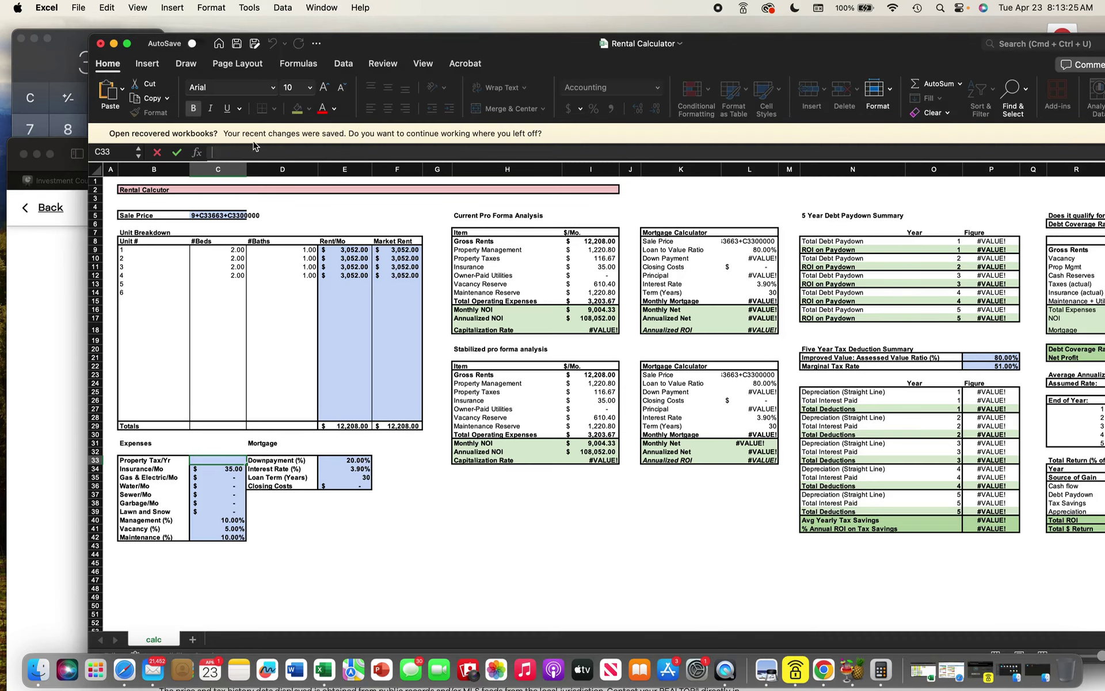
# - Enter 6663 as the yearly property tax and remove the stray cell reference appended to it
pyautogui.write('6663+')
pyautogui.click(313, 529)
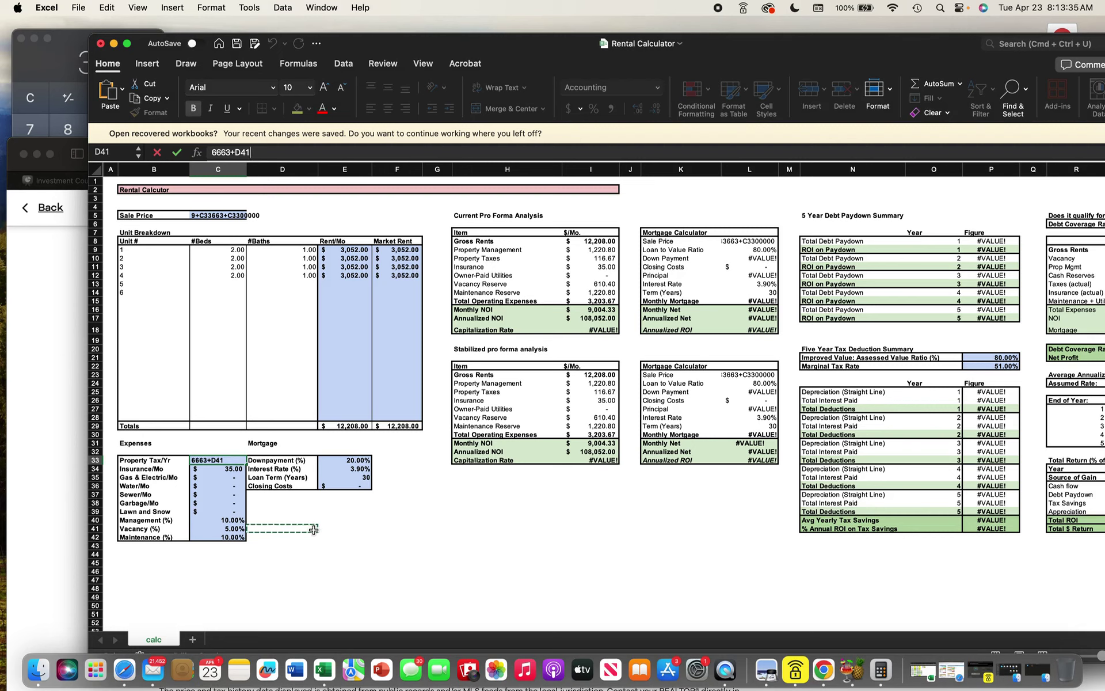
pyautogui.click(235, 462)
pyautogui.press('BackSpace')
pyautogui.press('BackSpace')
pyautogui.press('BackSpace')
pyautogui.press('BackSpace')
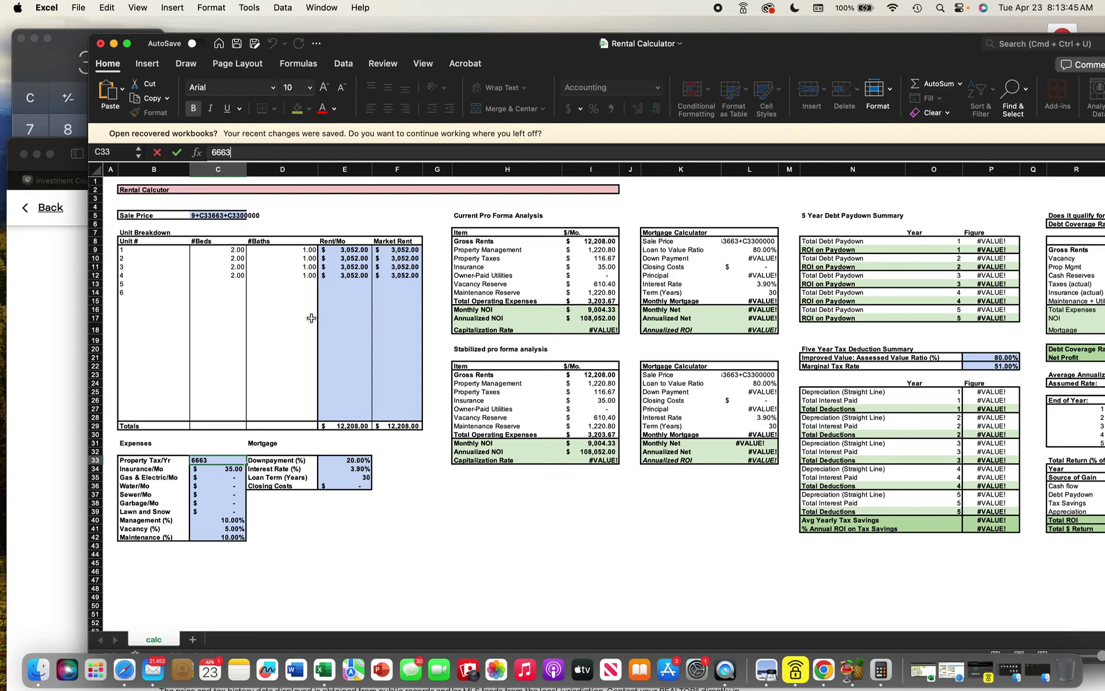
# - Remove the E42 reference added to the property tax entry and commit the yearly amount as 6663
pyautogui.write('+')
pyautogui.click(321, 537)
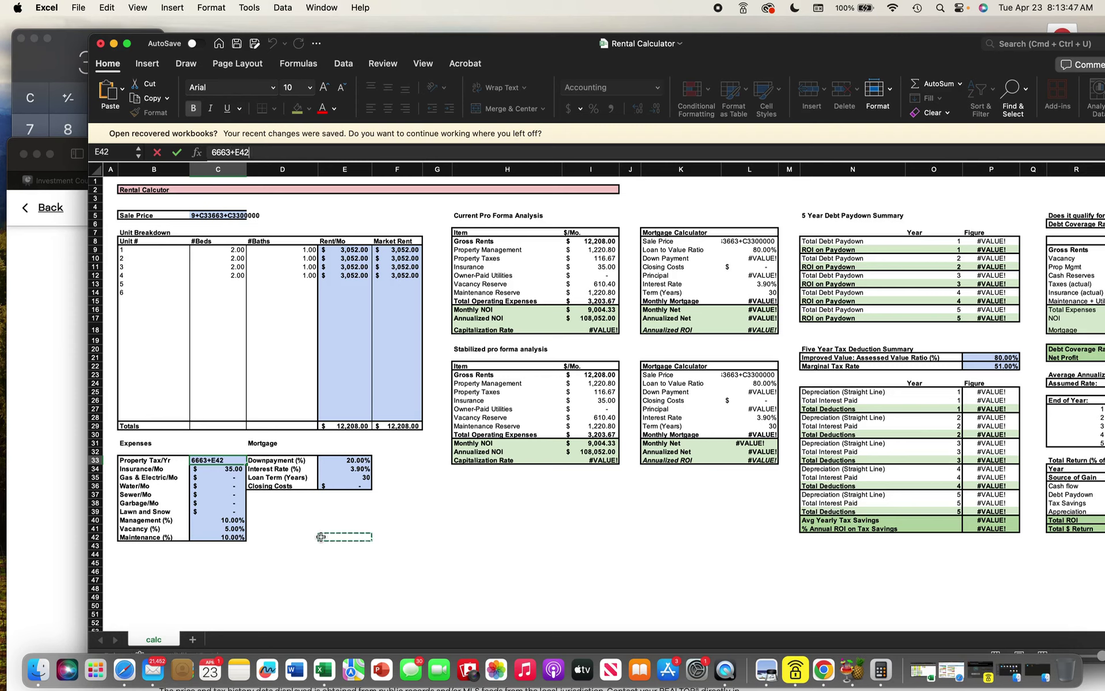
pyautogui.write(']')
pyautogui.press('BackSpace')
pyautogui.press('BackSpace')
pyautogui.press('BackSpace')
pyautogui.press('BackSpace')
pyautogui.press('BackSpace')
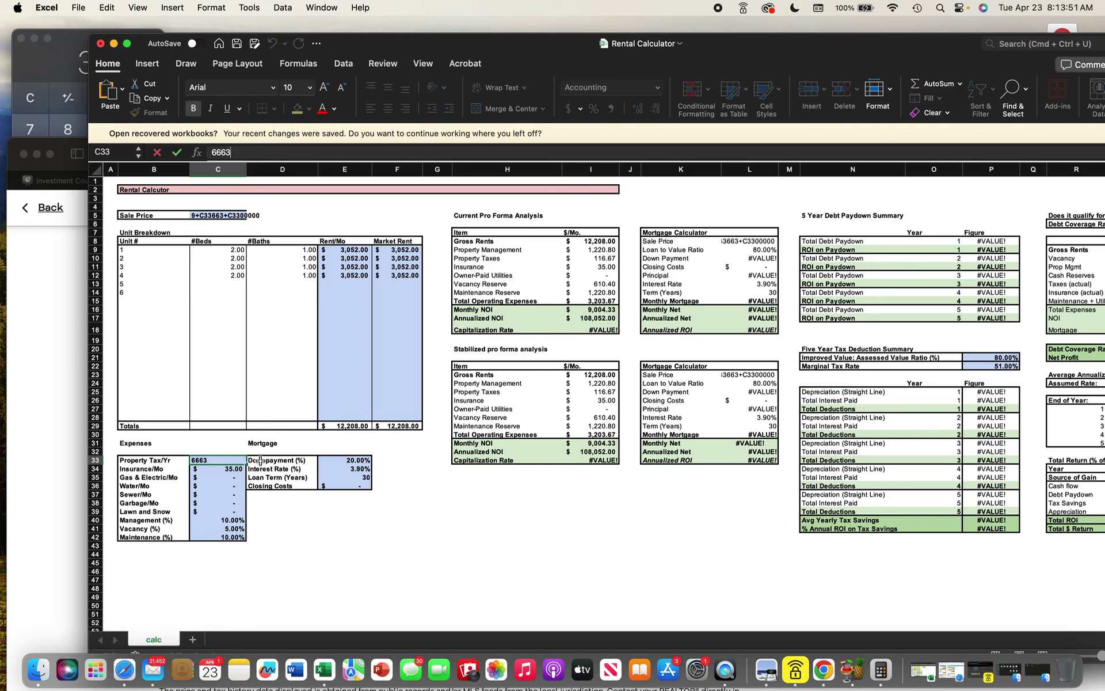
pyautogui.click(177, 153)
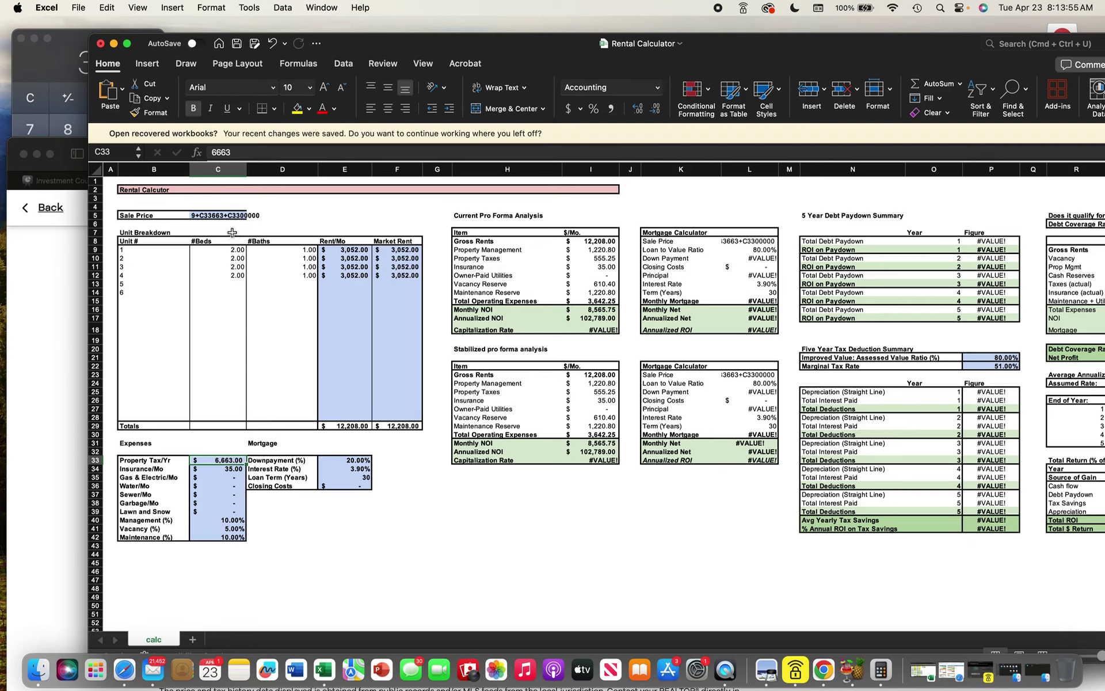
# - Replace the faulty sale price formula with 9000000, remove the stray D6 reference and commit the entry
pyautogui.click(228, 215)
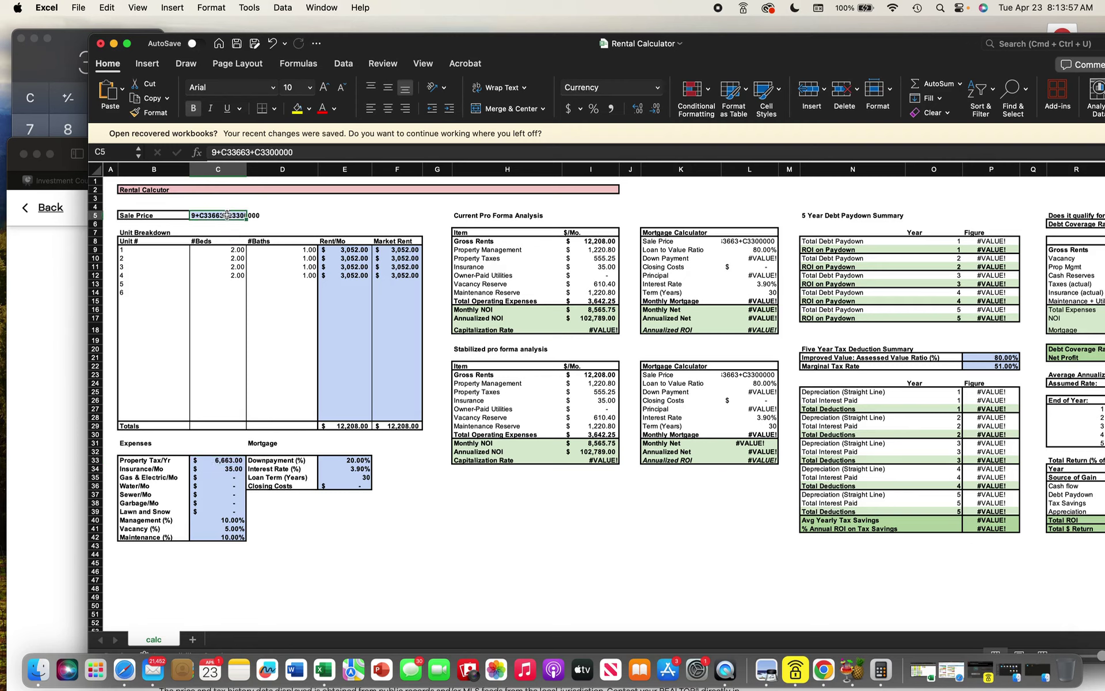
pyautogui.click(329, 152)
pyautogui.moveTo(329, 152); pyautogui.dragTo(211, 148)
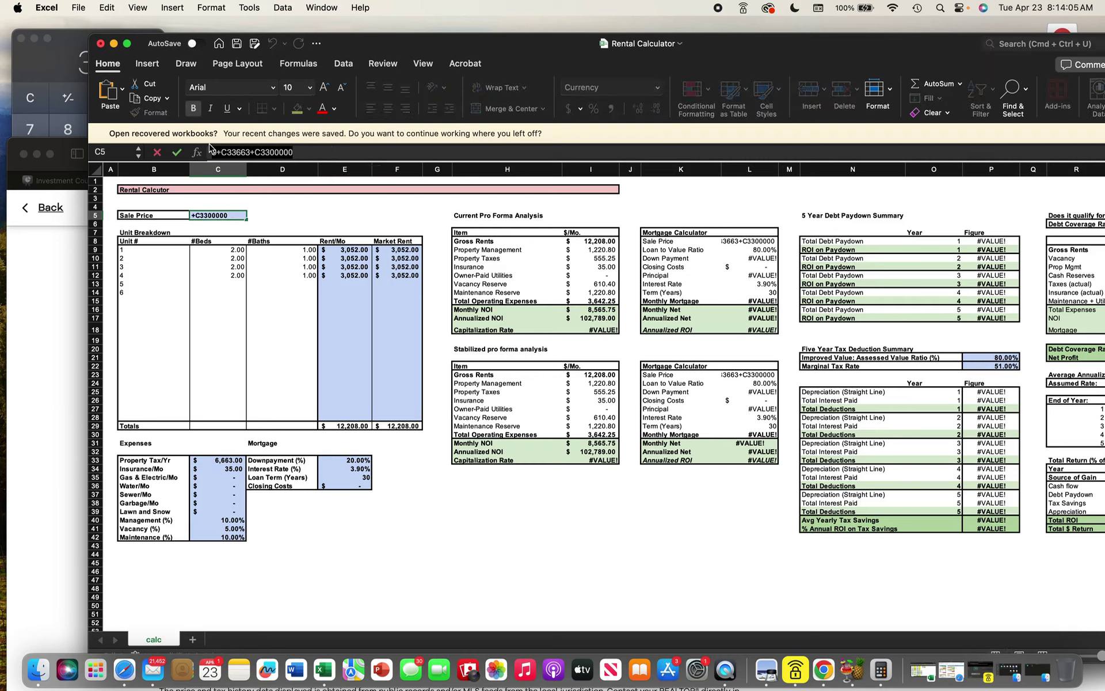
pyautogui.write('9000000+')
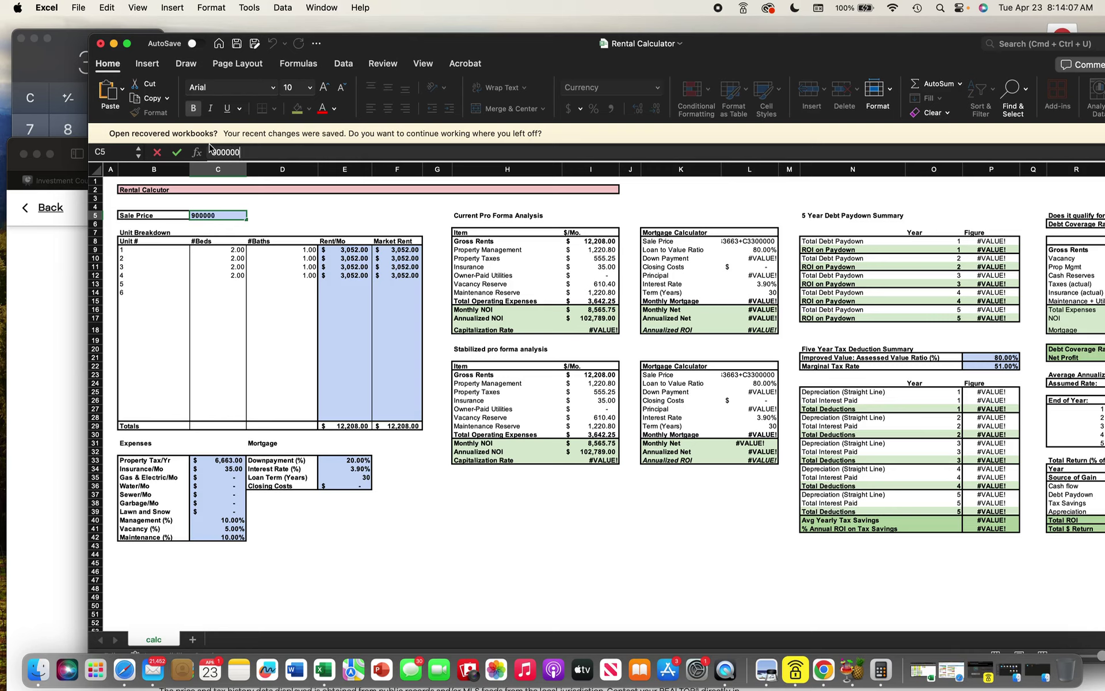
pyautogui.click(275, 222)
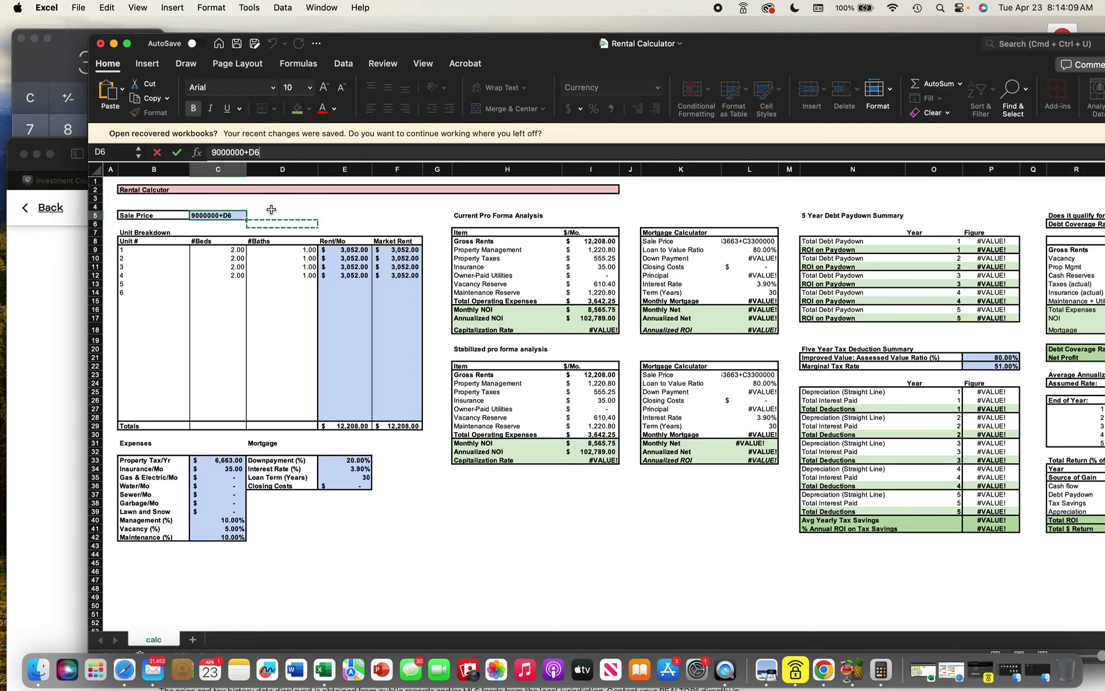
pyautogui.press('BackSpace')
pyautogui.press('BackSpace')
pyautogui.press('BackSpace')
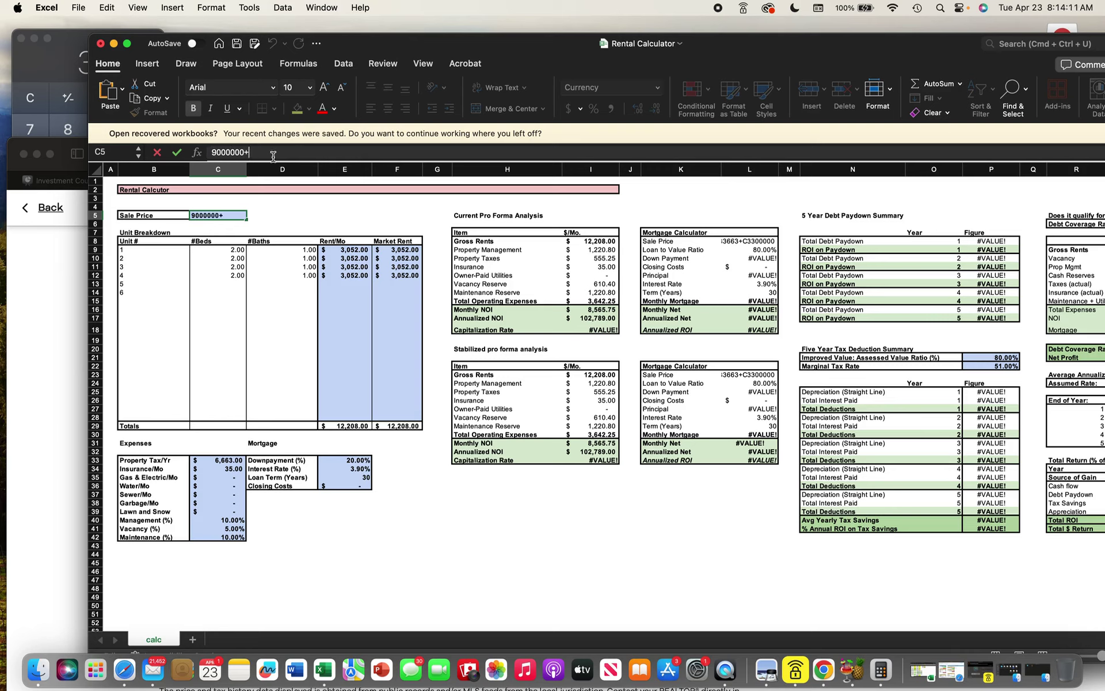
pyautogui.click(177, 153)
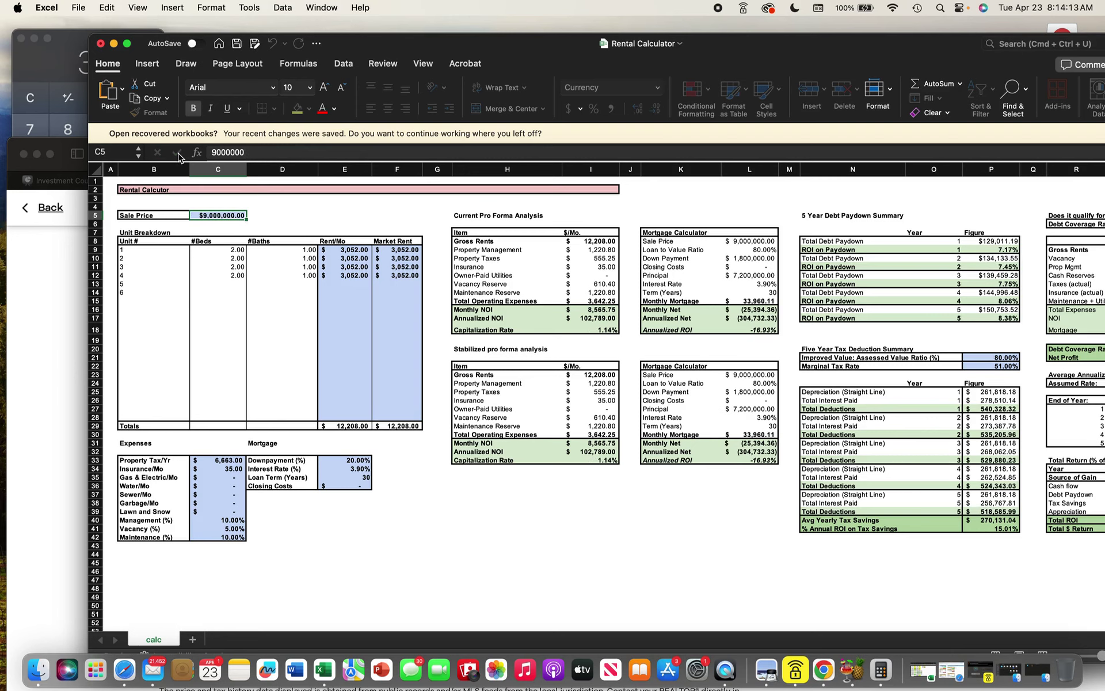
# - Correct the sale price to 900000 by removing the extra zero
pyautogui.click(260, 153)
pyautogui.press('BackSpace')
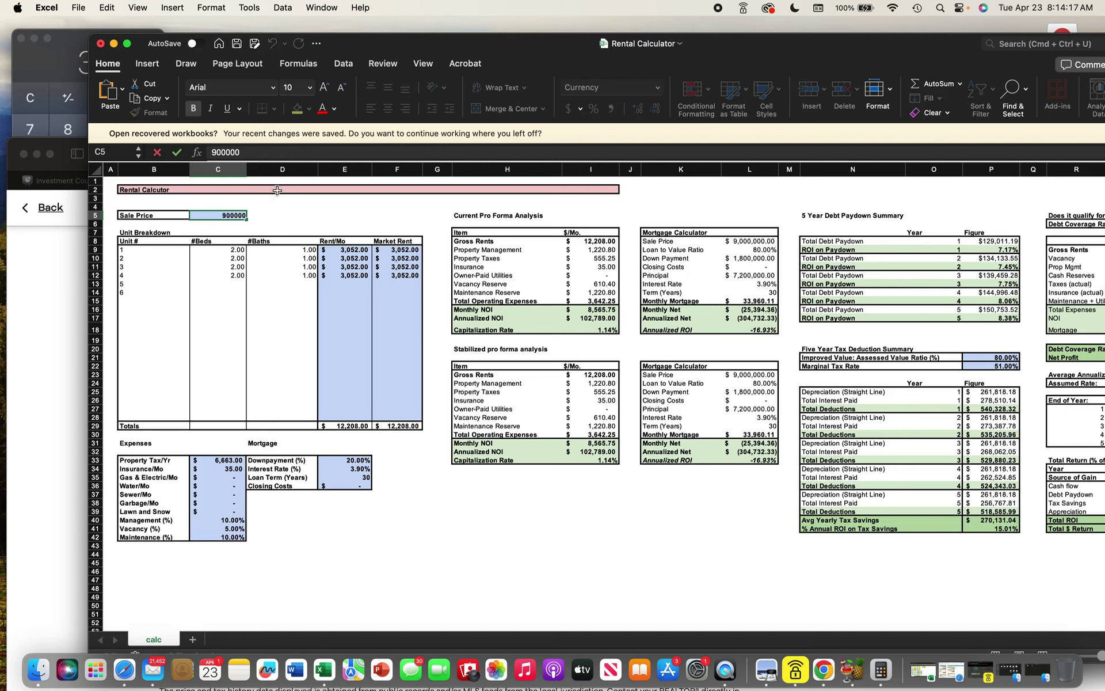
pyautogui.click(177, 153)
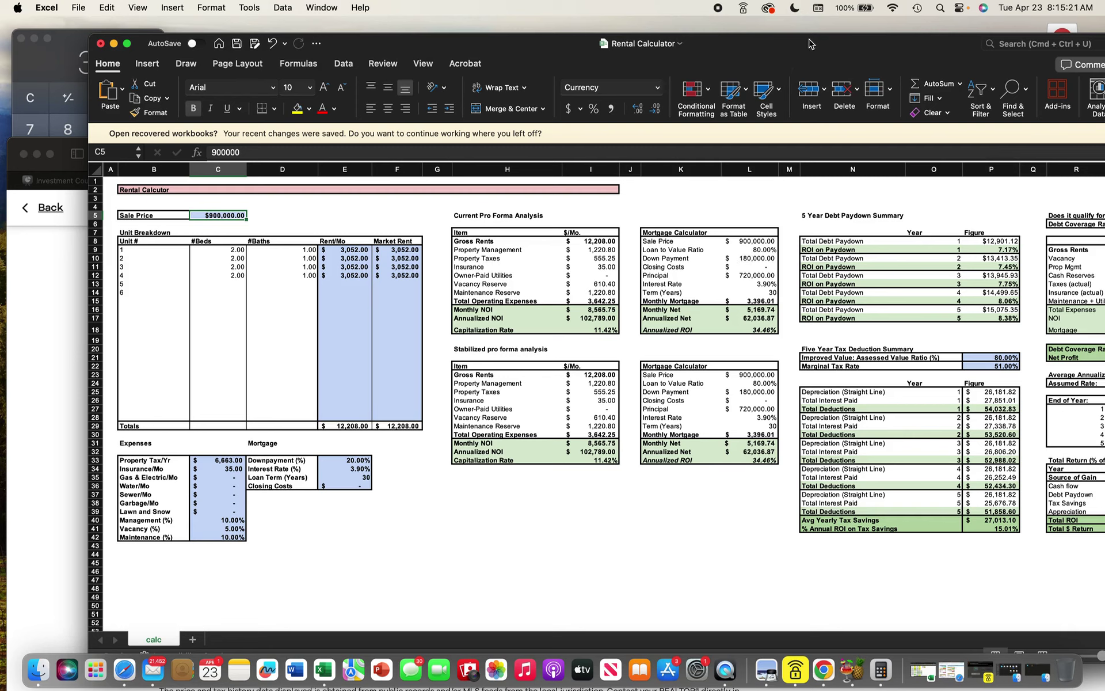
# - Reposition and widen the workbook window to view the commercial loan and total return tables
pyautogui.moveTo(808, 46); pyautogui.dragTo(663, 56)
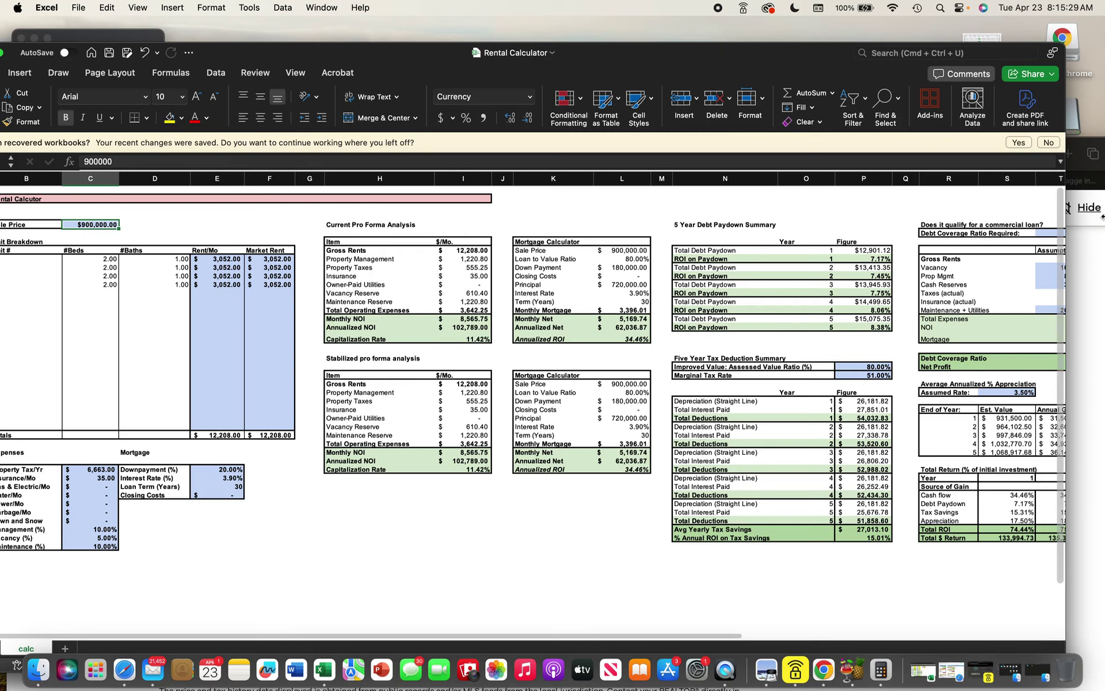
pyautogui.moveTo(1065, 215); pyautogui.dragTo(1102, 216)
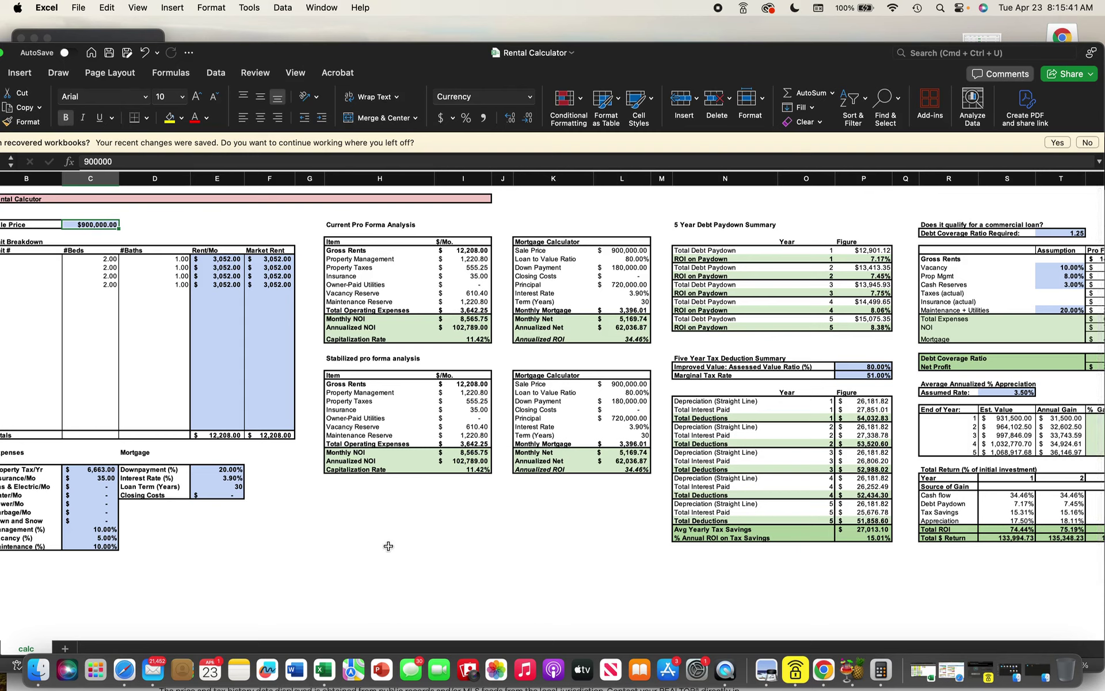
# - Set the mortgage interest rate to 7.9%, clearing the stray H39 reference from the entry
pyautogui.doubleClick(230, 481)
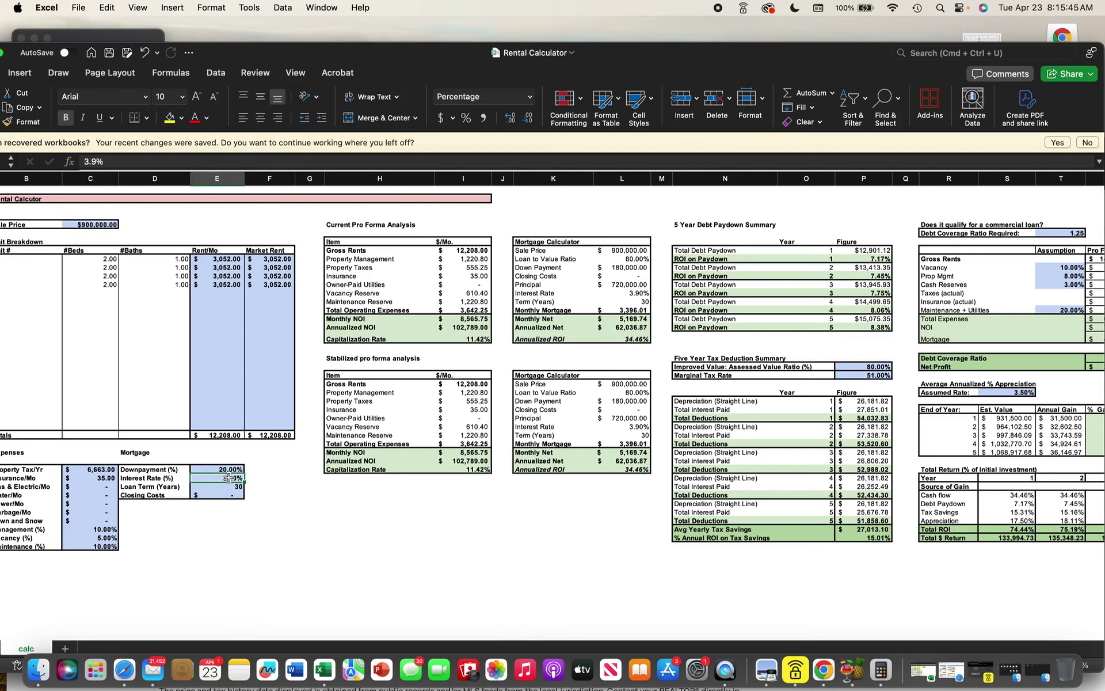
pyautogui.click(88, 161)
pyautogui.press('BackSpace')
pyautogui.write('7')
pyautogui.write('+')
pyautogui.click(331, 517)
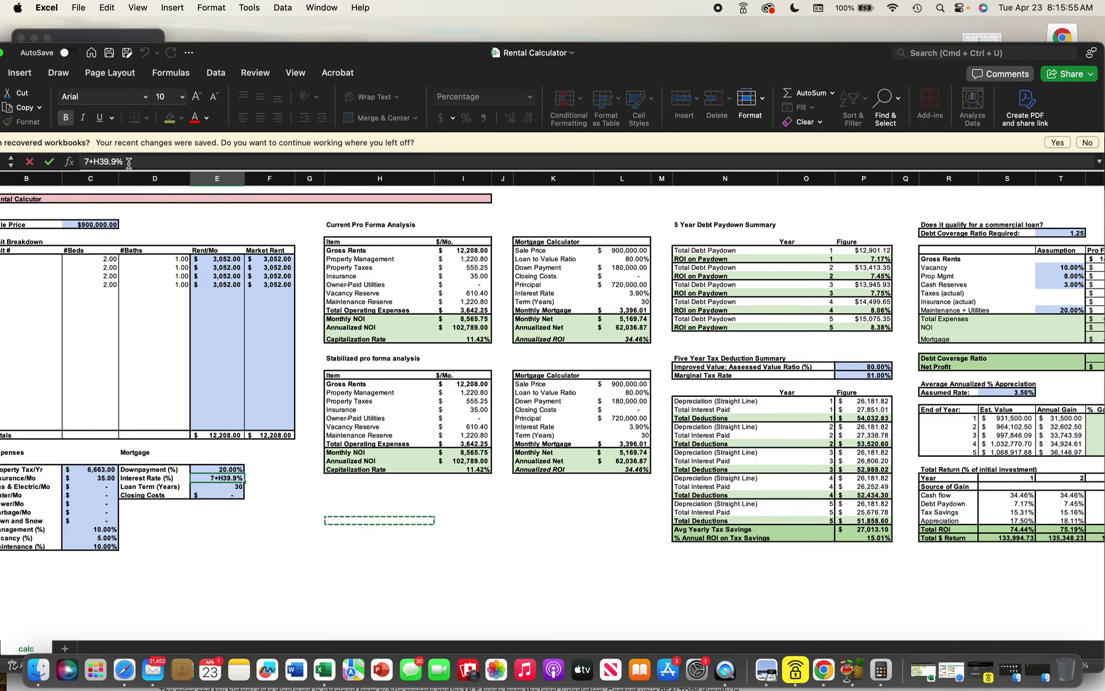
pyautogui.press('BackSpace')
pyautogui.press('BackSpace')
pyautogui.press('BackSpace')
pyautogui.press('BackSpace')
pyautogui.click(48, 162)
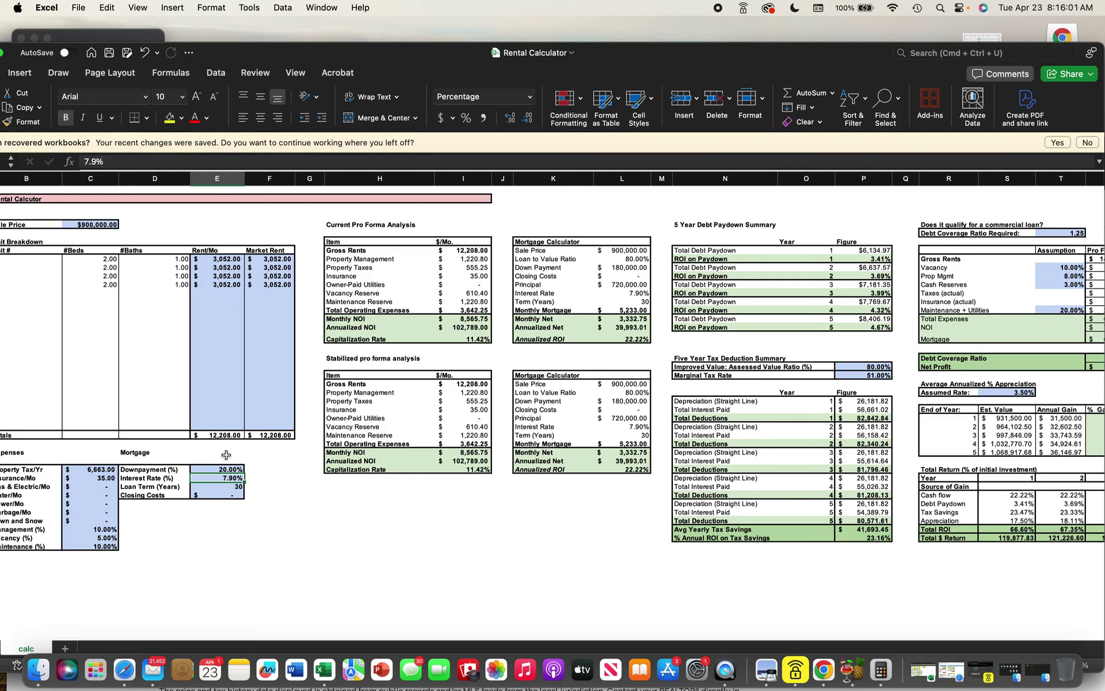
# - Shift and widen the workbook window further to examine the commercial loan Pro Forma and % Gain columns
pyautogui.click(278, 489)
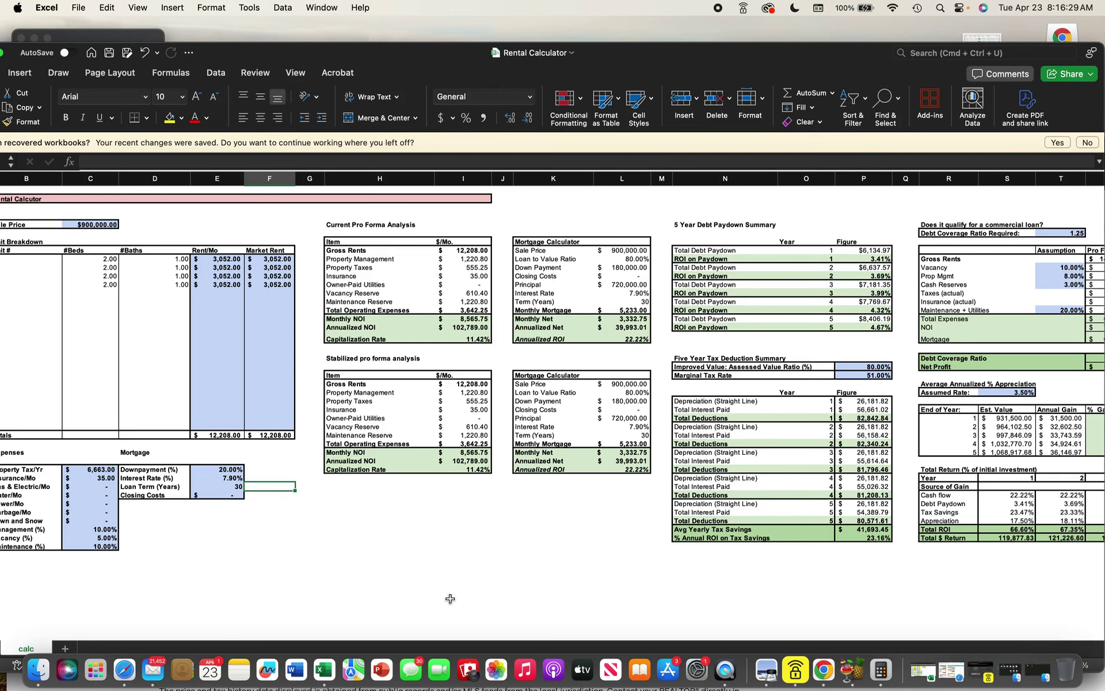
pyautogui.moveTo(844, 58); pyautogui.dragTo(789, 58)
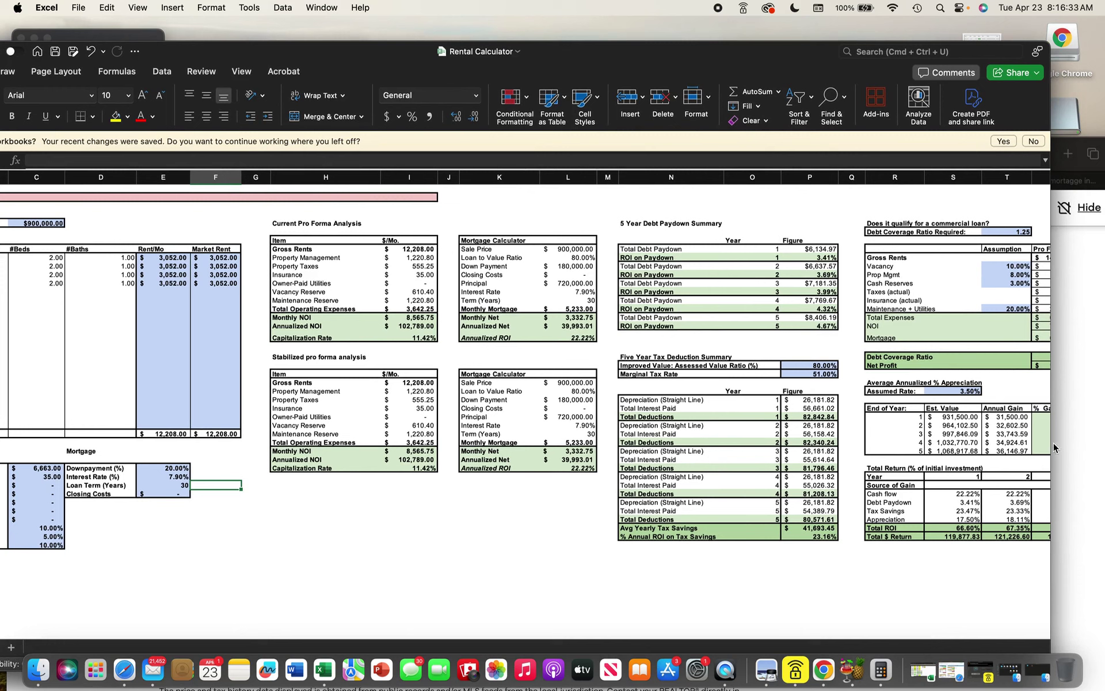
pyautogui.moveTo(1054, 443); pyautogui.dragTo(1103, 461)
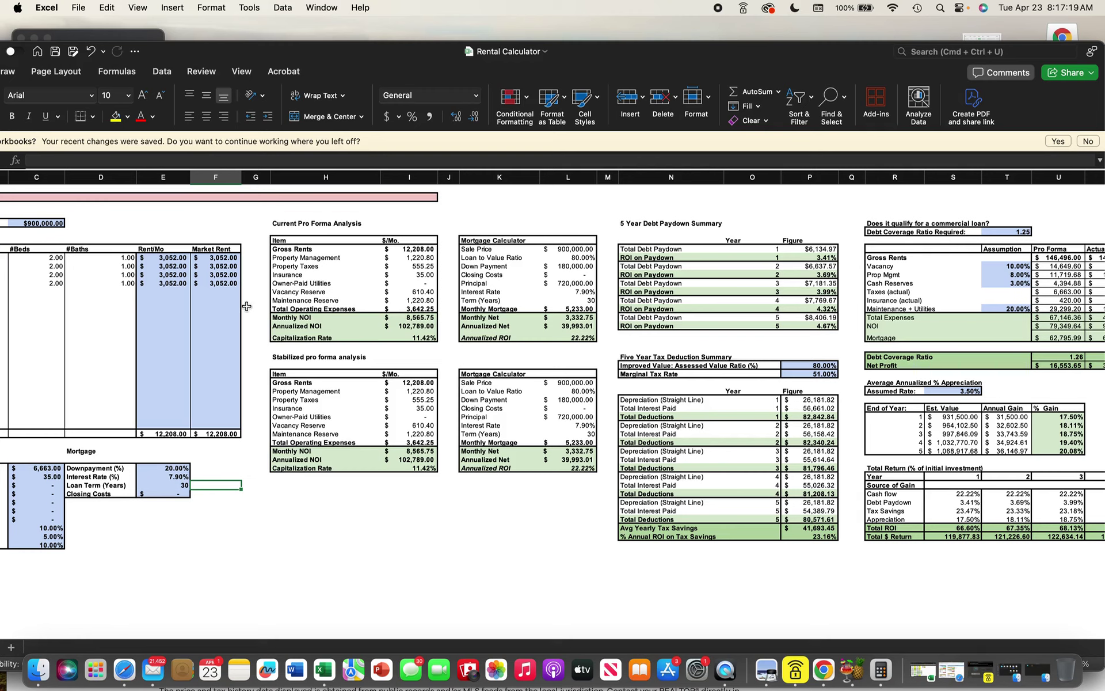
# - Set the mortgage interest rate to 3.9% and bring the unit breakdown and expenses back into view
pyautogui.click(174, 476)
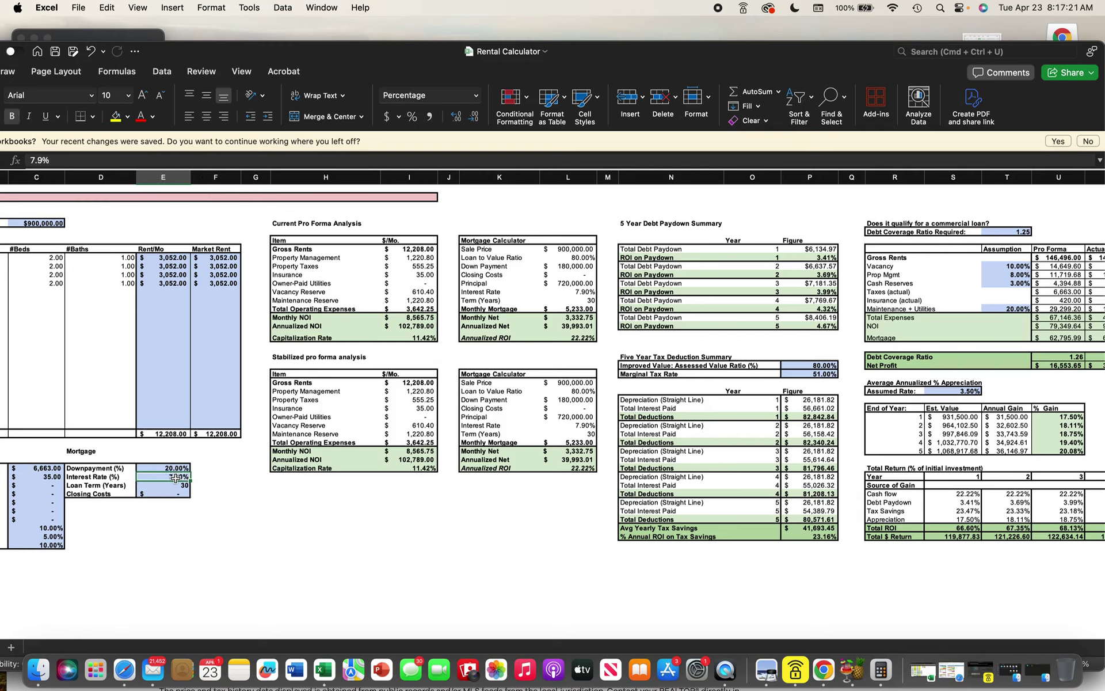
pyautogui.click(33, 160)
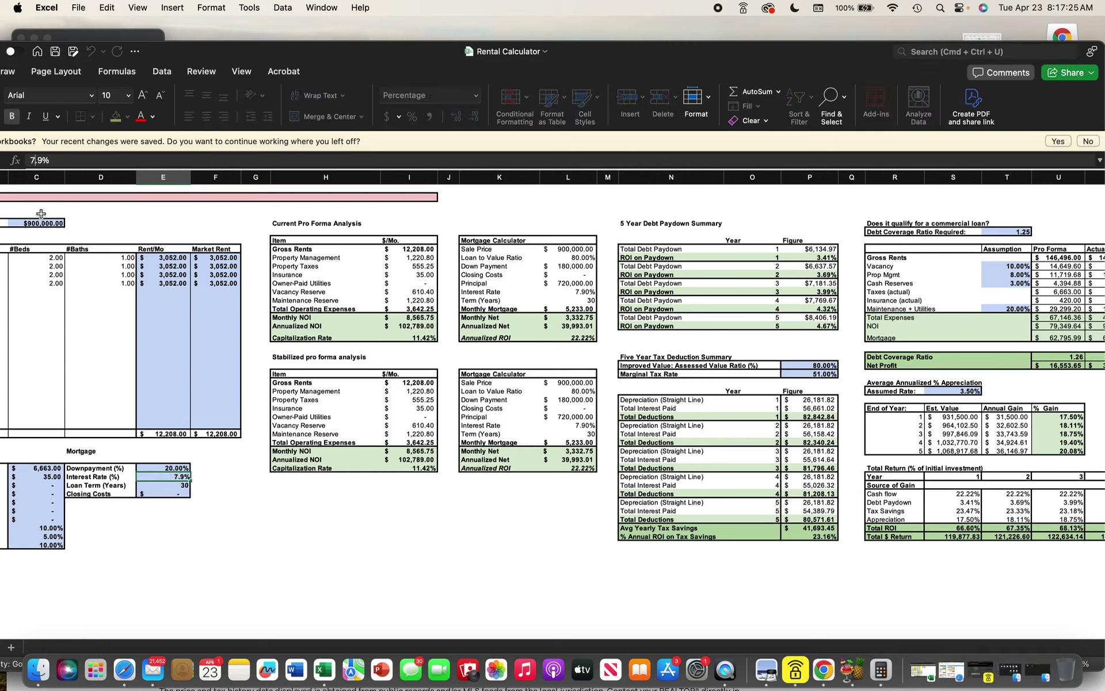
pyautogui.press('BackSpace')
pyautogui.write('3')
pyautogui.moveTo(242, 42); pyautogui.dragTo(309, 43)
pyautogui.click(61, 165)
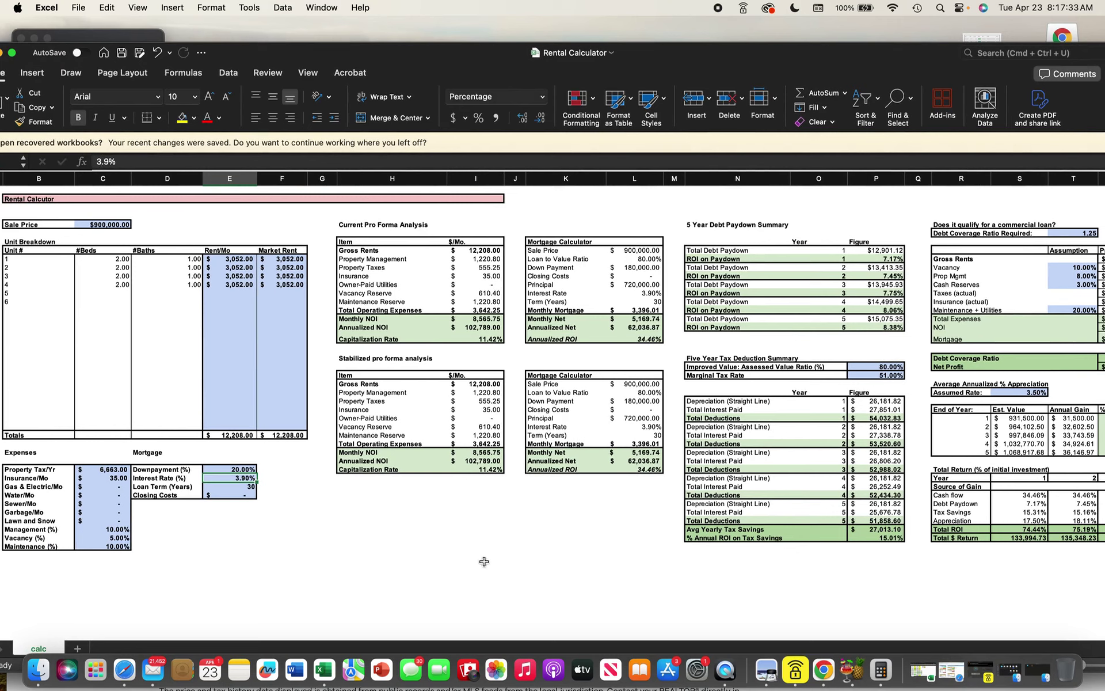
pyautogui.click(501, 540)
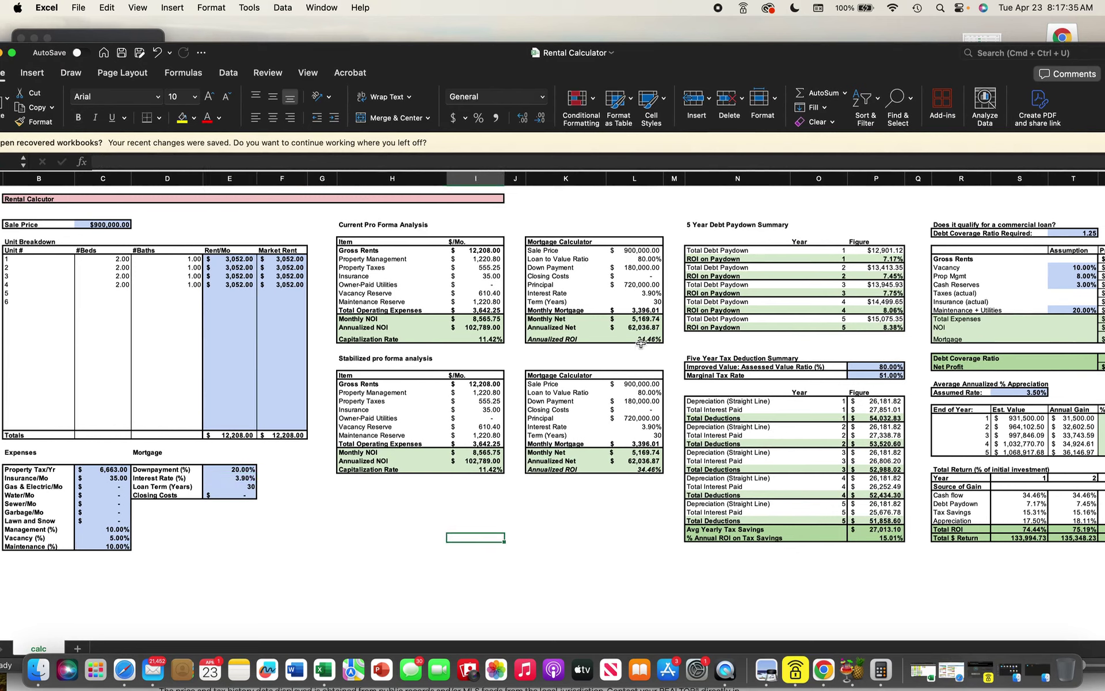